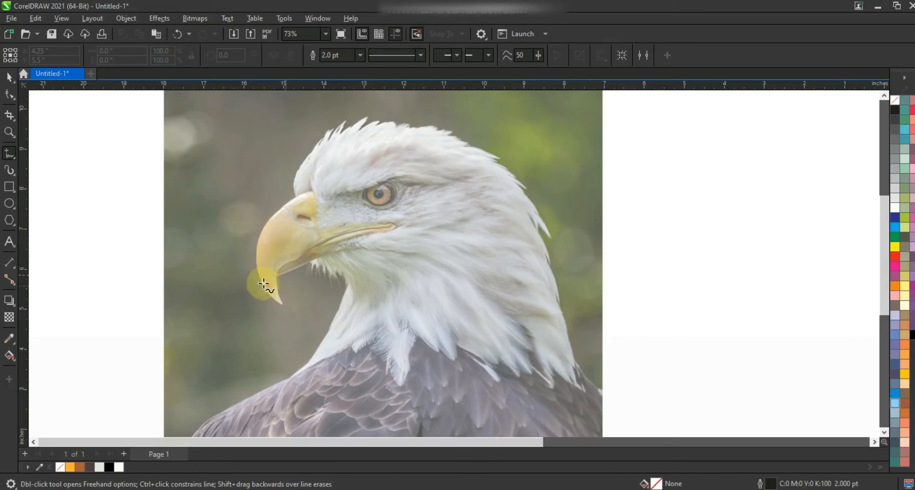
- Draw a straight line from the beak tip to the top of the beak and set its outline width to 4.0 pt
left_click(282, 306)
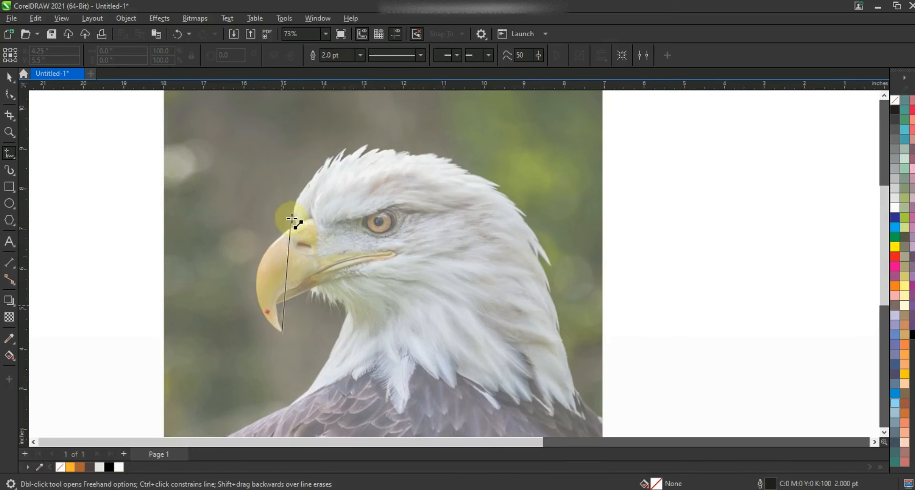
left_click(295, 223)
left_click(358, 55)
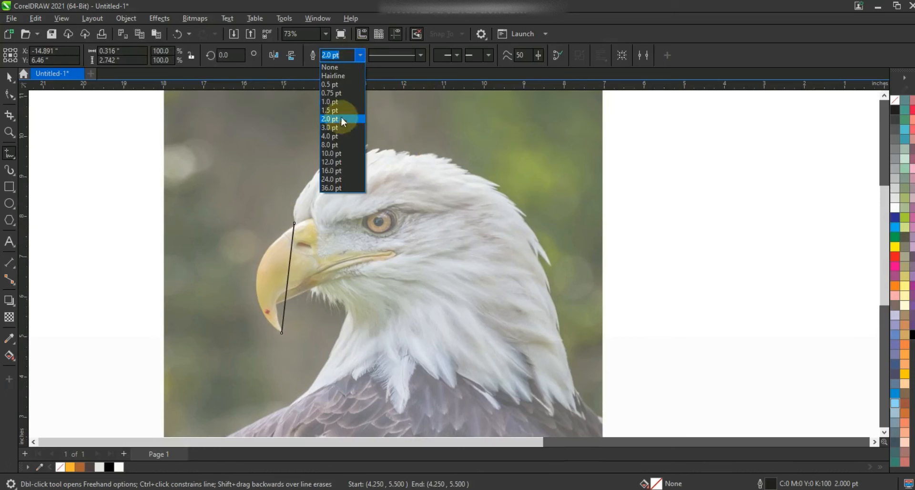
left_click(342, 136)
key("space")
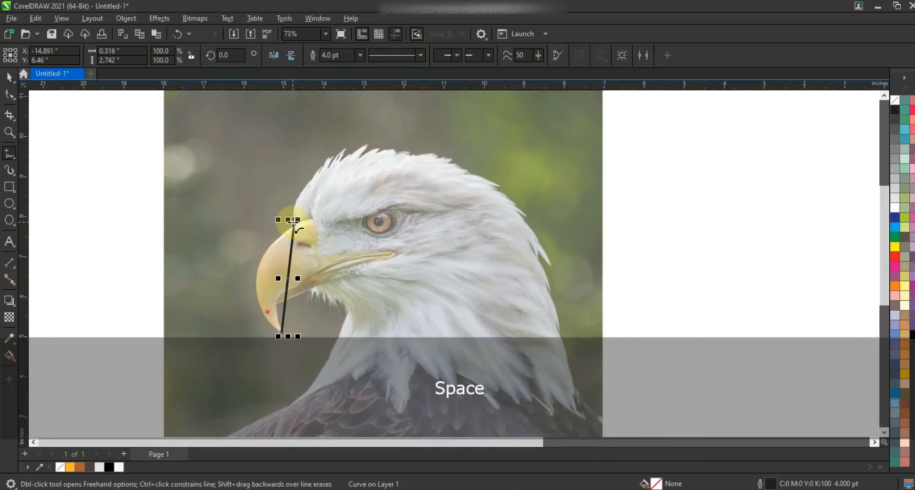
- Extend the line upward from the beak's top with straight segments forming two pointed feather tufts above the forehead
left_click(294, 221)
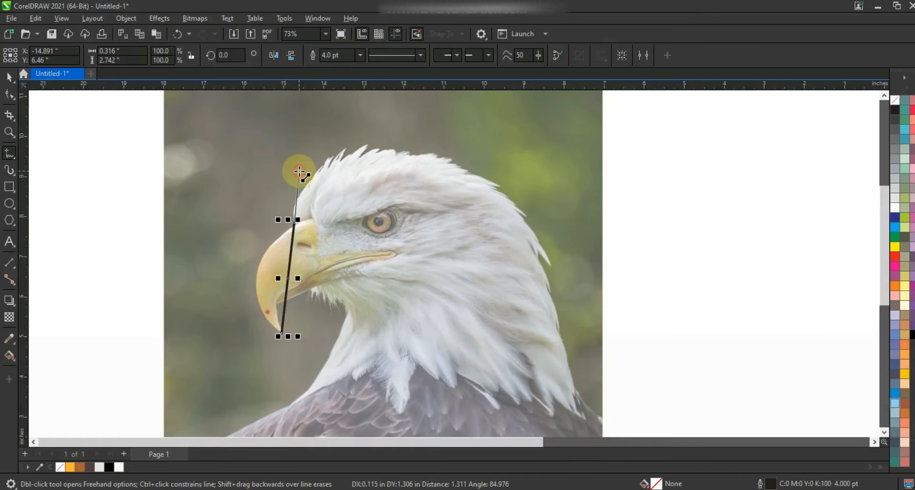
left_click(299, 171)
left_click(303, 184)
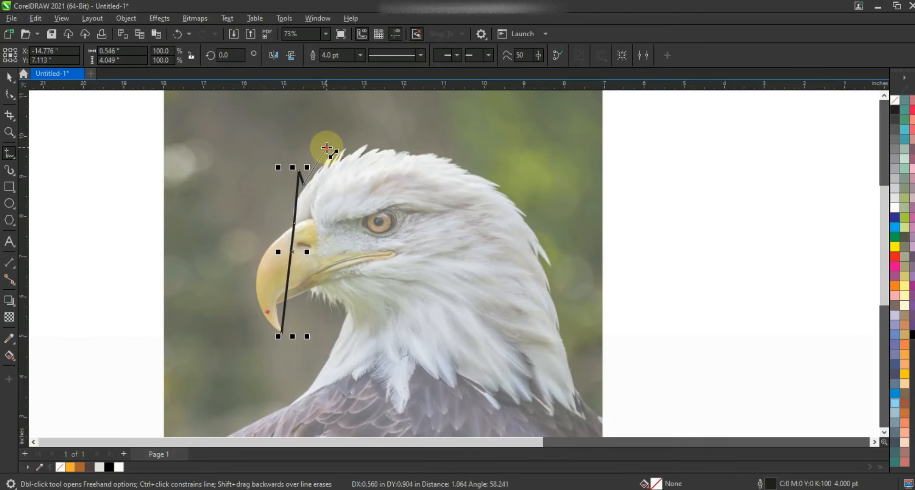
left_click(328, 147)
left_click(325, 167)
- Continue the outline across the crown and down the back of the head to the neck base, adding two feather spikes
scroll(498, 162, "up", 1)
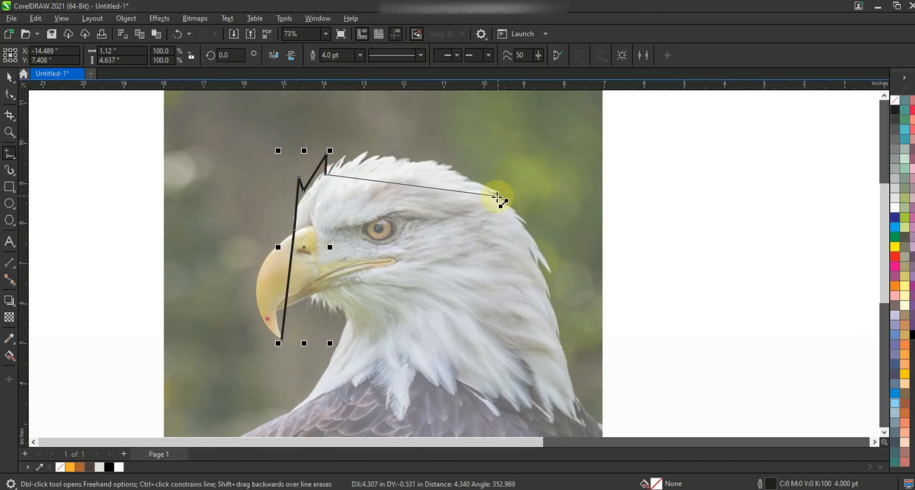
left_click(497, 196)
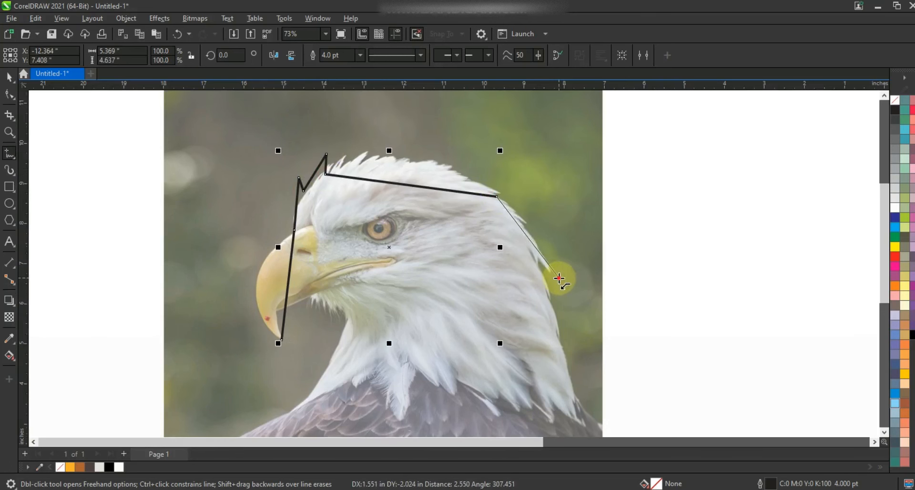
left_click(560, 278)
left_click(539, 266)
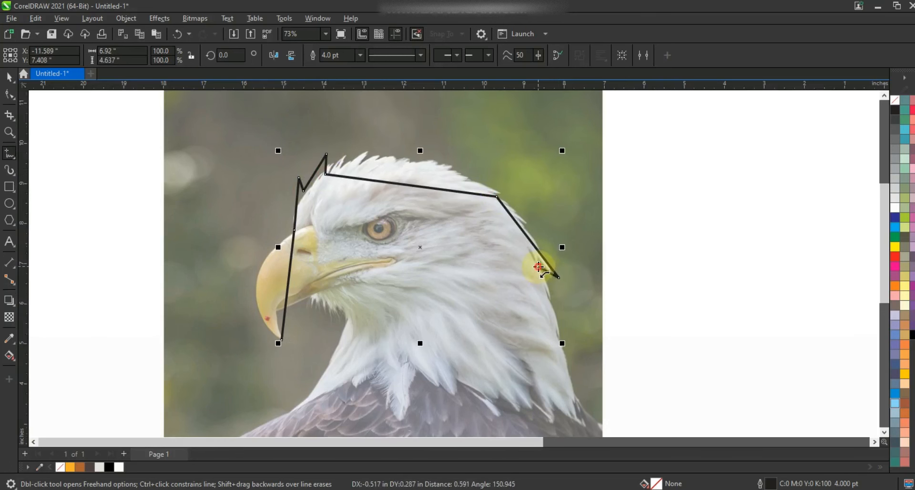
left_click(580, 353)
left_click(557, 337)
double_click(579, 392)
key("space")
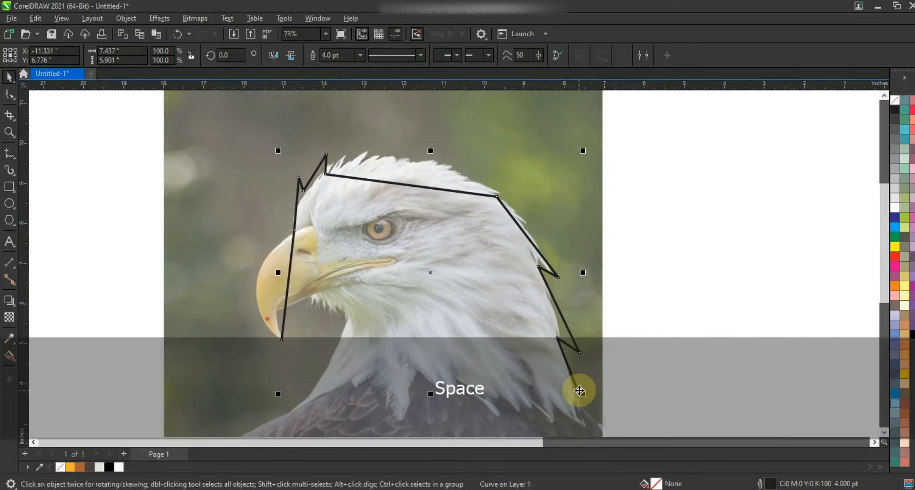
- Run the outline across the neck base and up the throat with a feather spike, closing it at the beak tip
left_click(578, 391)
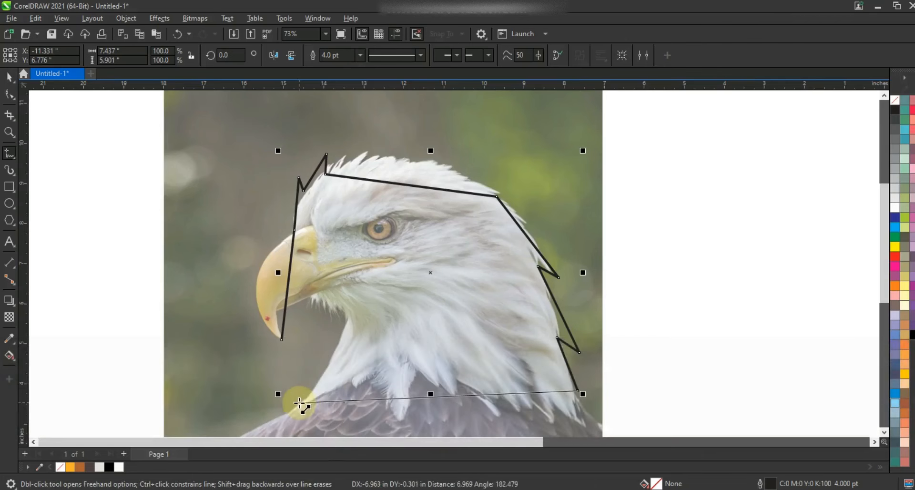
left_click(280, 413)
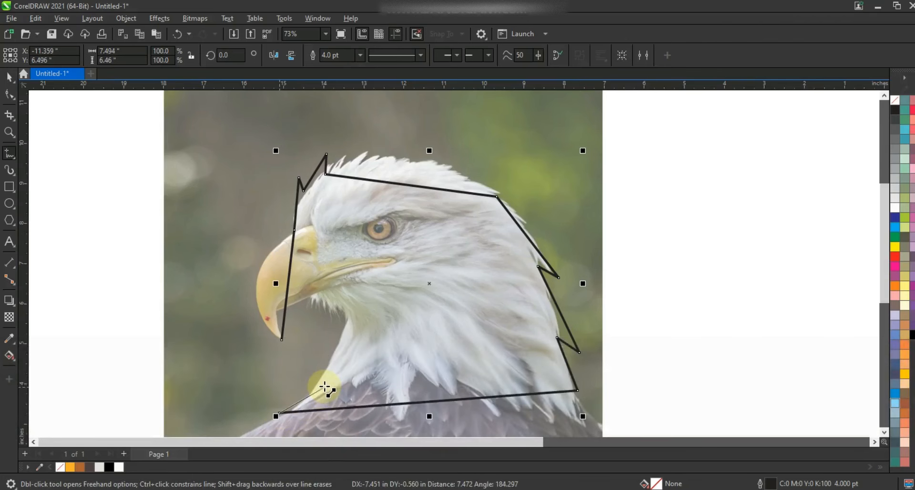
left_click(325, 387)
left_click(297, 392)
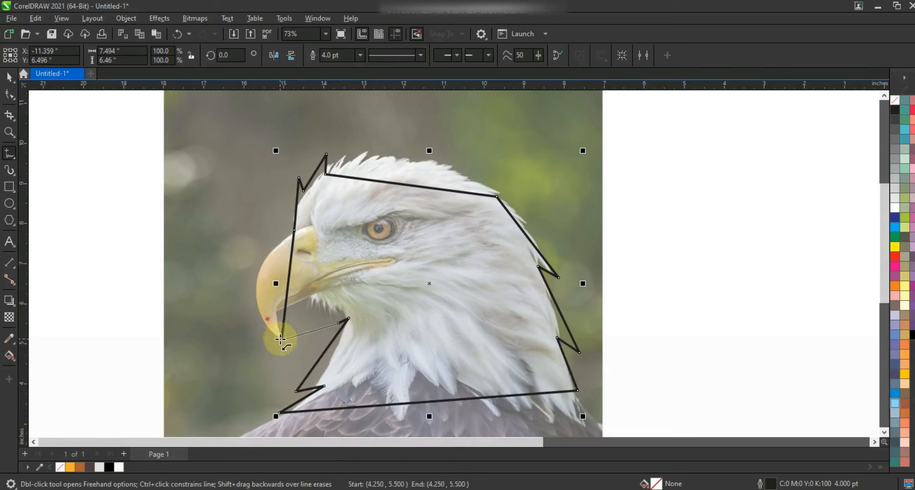
left_click(282, 340)
- Convert all of the outline's segments to curves and bend the beak segment around the beak's front edge
left_click(10, 95)
left_click_drag(202, 143, 605, 416)
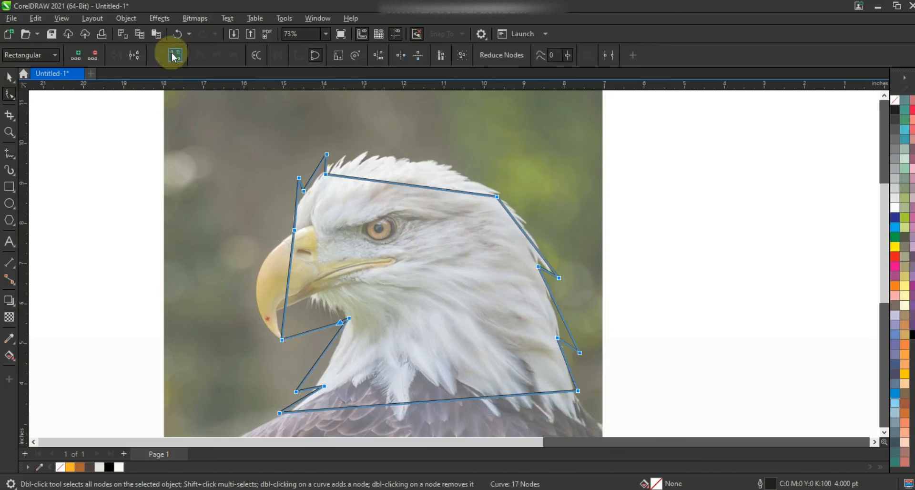
left_click_drag(290, 272, 249, 258)
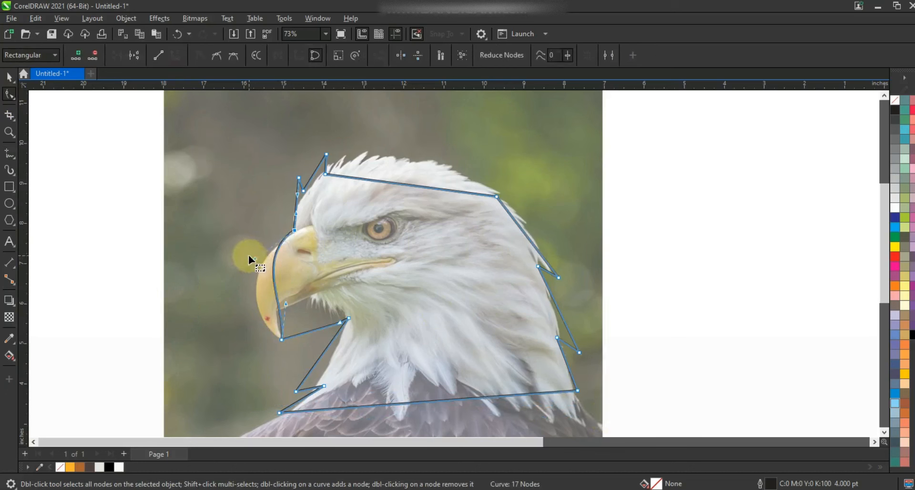
left_click_drag(328, 323, 238, 309)
left_click_drag(254, 260, 246, 258)
left_click_drag(240, 309, 247, 321)
- Bend the outline segments around the forehead so they follow the feathers up to the second tuft
left_click(9, 132)
left_click_drag(195, 125, 606, 288)
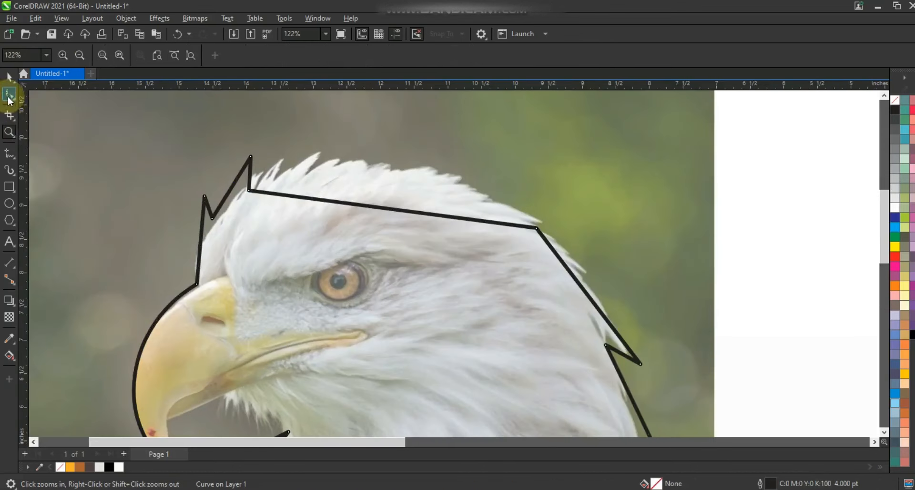
left_click(9, 94)
left_click_drag(200, 255, 178, 252)
left_click_drag(202, 226, 231, 233)
mouse_move(225, 198)
left_mouse_down()
mouse_move(219, 192)
mouse_move(244, 186)
mouse_move(216, 194)
left_mouse_up()
- Arch the crown segment over the top of the head and curve the inner side of the second forehead tuft
left_click_drag(374, 206, 370, 167)
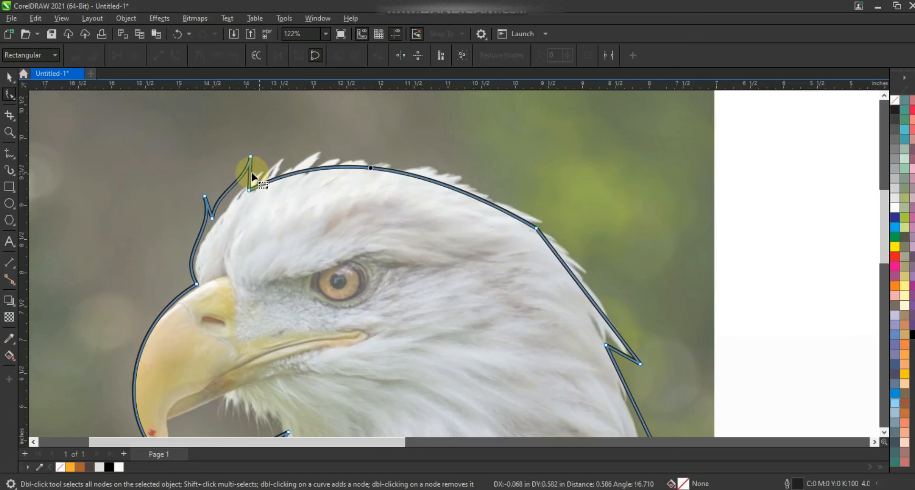
left_click_drag(252, 173, 254, 173)
left_click_drag(338, 145, 322, 134)
left_click_drag(436, 169, 461, 155)
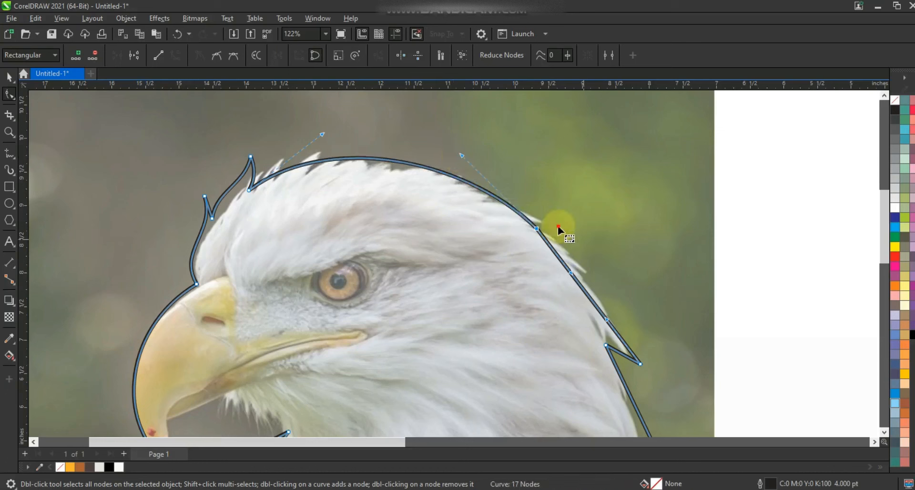
- Curve the segment down the back of the head and the underside of the upper feather spike
left_click_drag(588, 256, 599, 250)
left_click_drag(606, 319, 599, 320)
left_click_drag(601, 250, 617, 254)
left_click(622, 353)
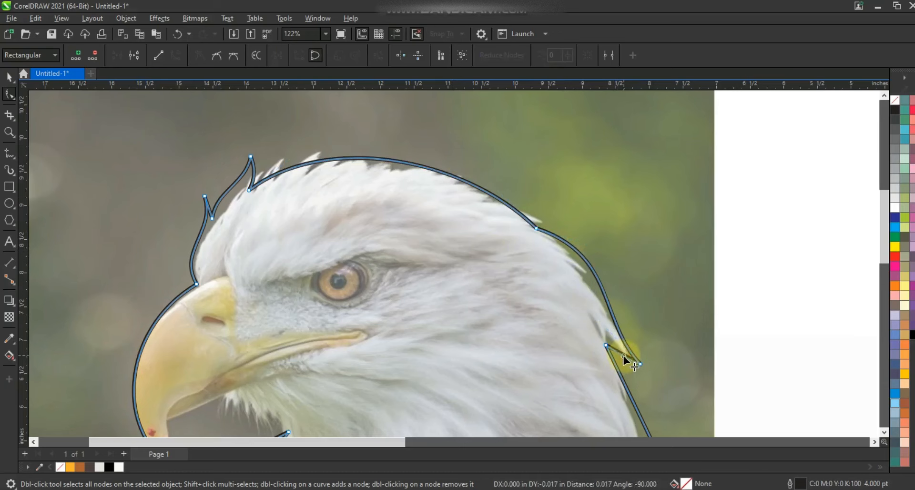
- Bend the outline at the back of the neck around the lower feather spike and down to the neck base
key("F3")
left_click(9, 132)
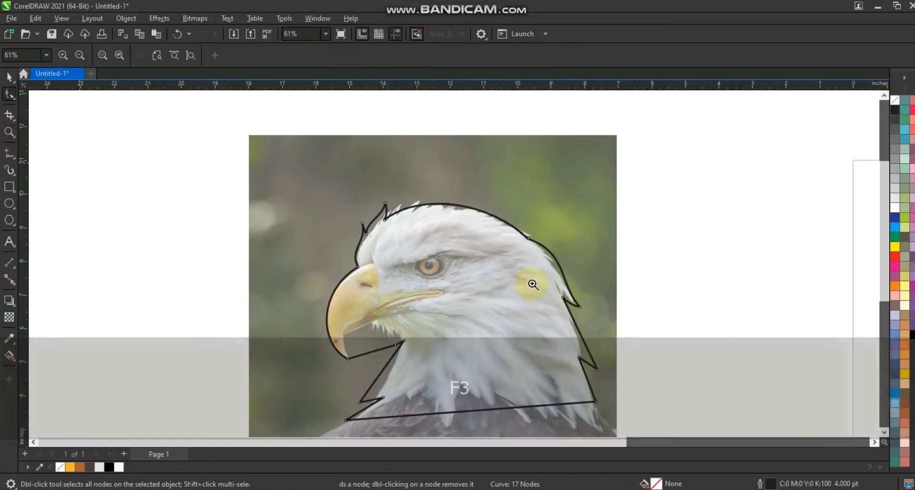
left_click_drag(274, 188, 629, 414)
left_click(9, 94)
left_click_drag(450, 118, 449, 110)
left_click_drag(644, 277, 628, 368)
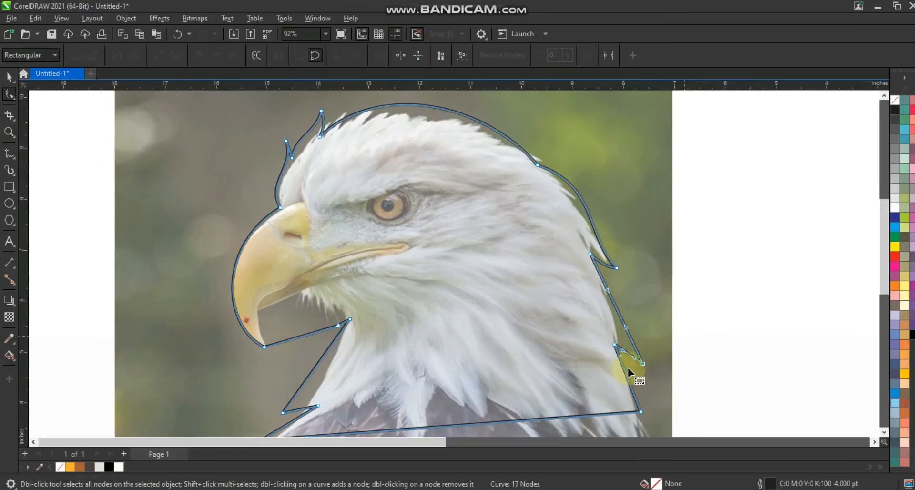
left_click_drag(626, 328, 602, 329)
left_click_drag(643, 364, 648, 361)
left_click_drag(608, 327, 601, 330)
left_click_drag(625, 282, 627, 283)
left_click_drag(630, 382, 636, 383)
- Curve the front neck segment along the throat and arch the segment under the beak into a deep hook
left_click_drag(323, 369, 331, 373)
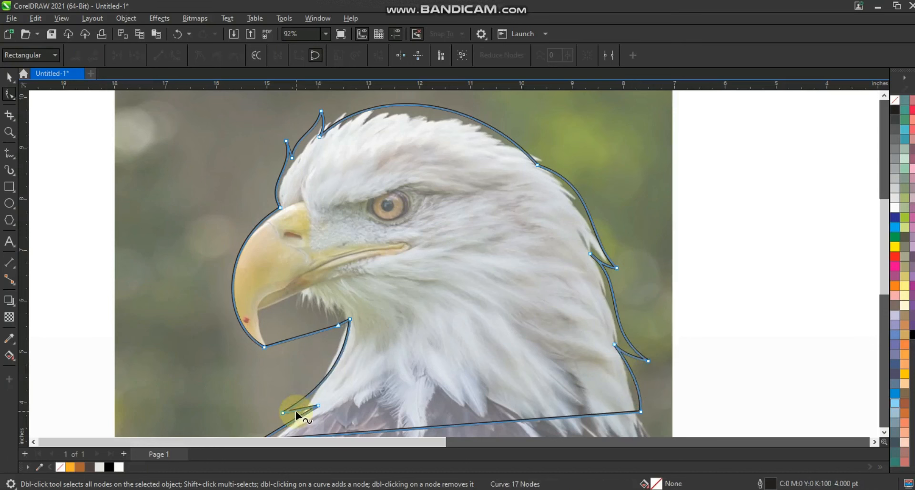
left_click(329, 327)
left_click(314, 333)
left_click_drag(289, 339, 333, 280)
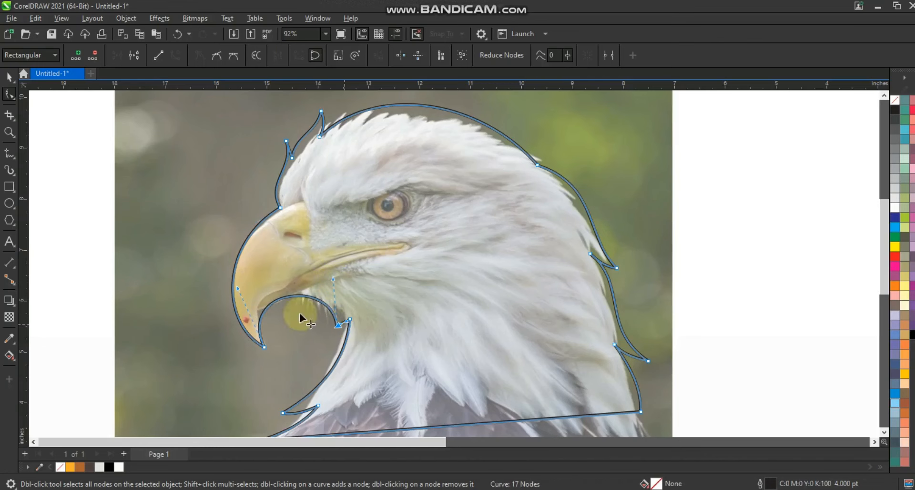
- Curve the short throat segment, refine the arch under the beak, reposition the throat spike's node and deselect the outline
left_click(9, 132)
left_click_drag(208, 253, 487, 363)
left_click(10, 94)
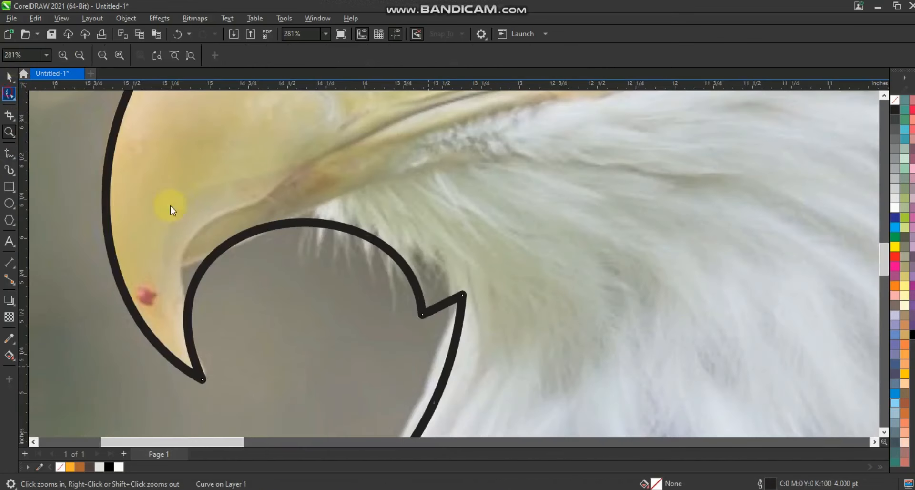
left_click(439, 311)
left_click_drag(433, 170, 433, 170)
left_click_drag(305, 222, 310, 216)
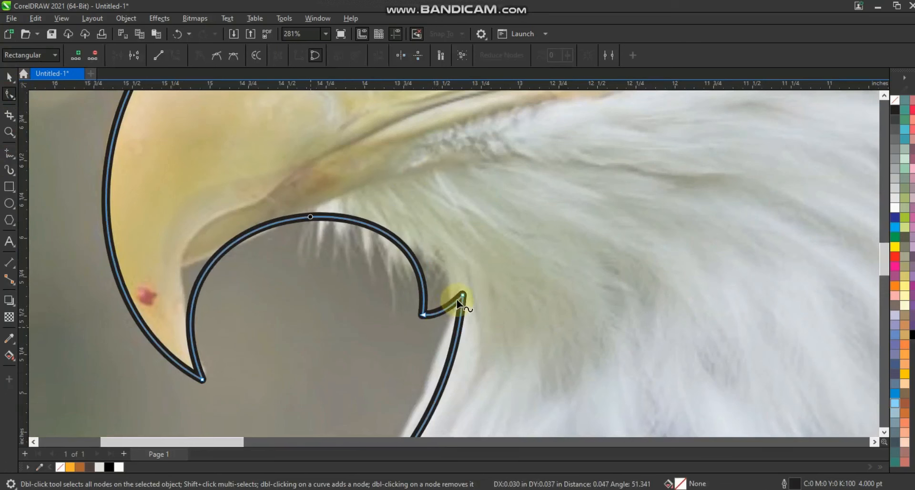
mouse_move(463, 295)
left_mouse_down()
mouse_move(454, 280)
mouse_move(447, 299)
left_mouse_up()
key("F3")
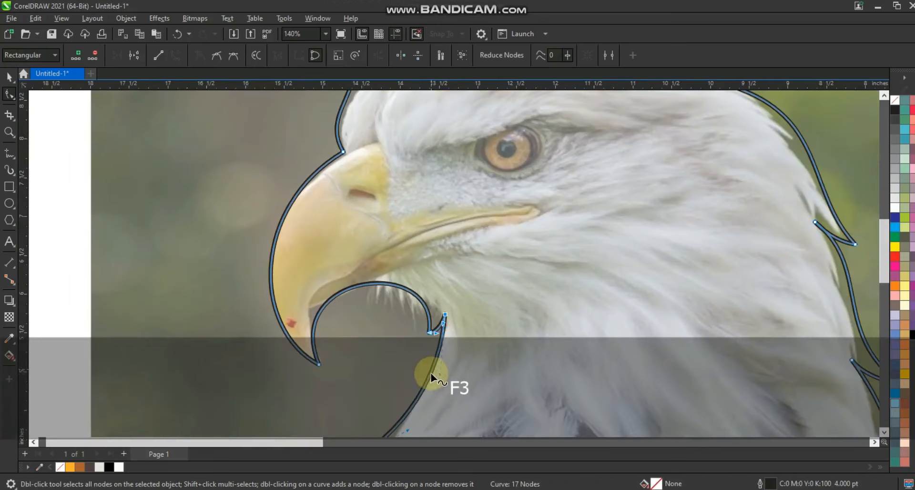
key("F3")
key("F3")
left_click(9, 132)
left_click_drag(323, 196, 632, 376)
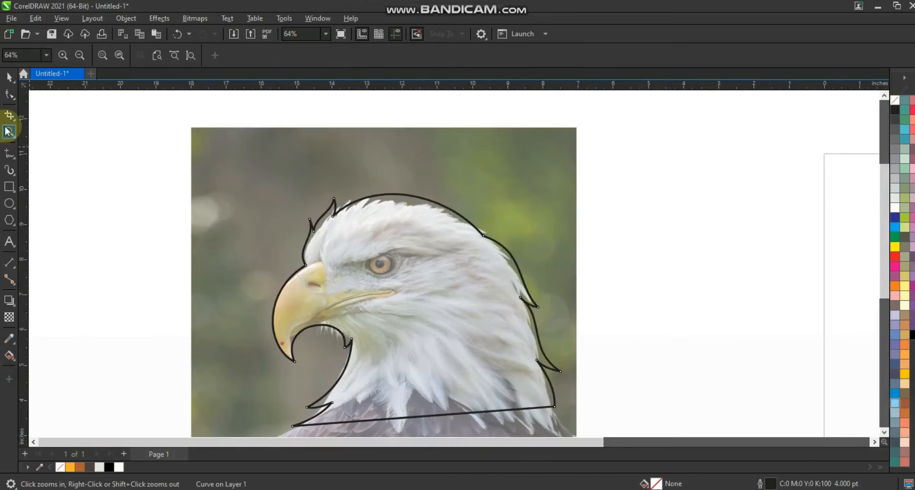
left_click(8, 78)
left_click(628, 239)
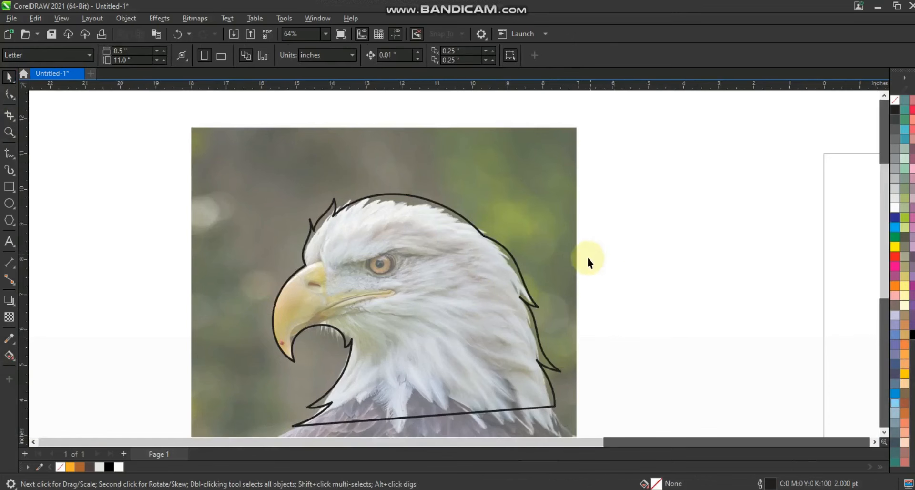
- Draw an inner 2.0 pt contour from above the beak to the back of the head, zigzagging down inside the feather spikes
left_click(9, 132)
left_click_drag(257, 152, 600, 375)
left_click(9, 153)
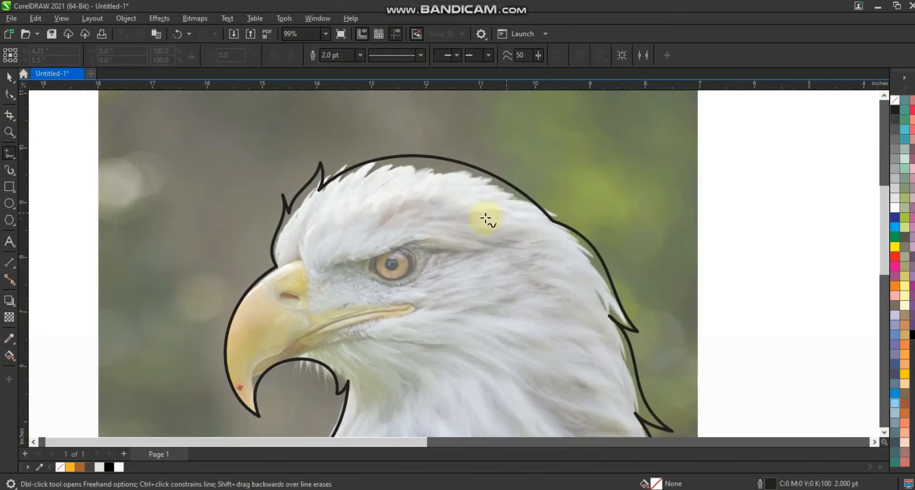
left_click(286, 250)
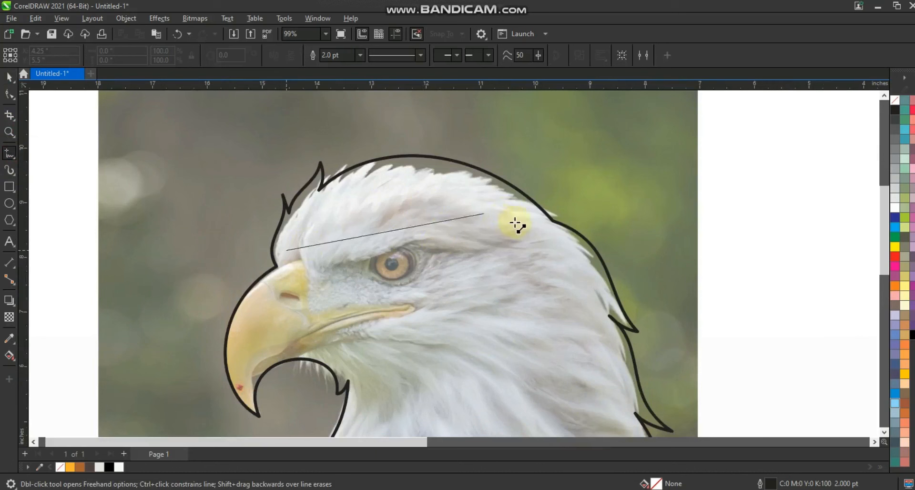
left_click(553, 233)
left_click(553, 234)
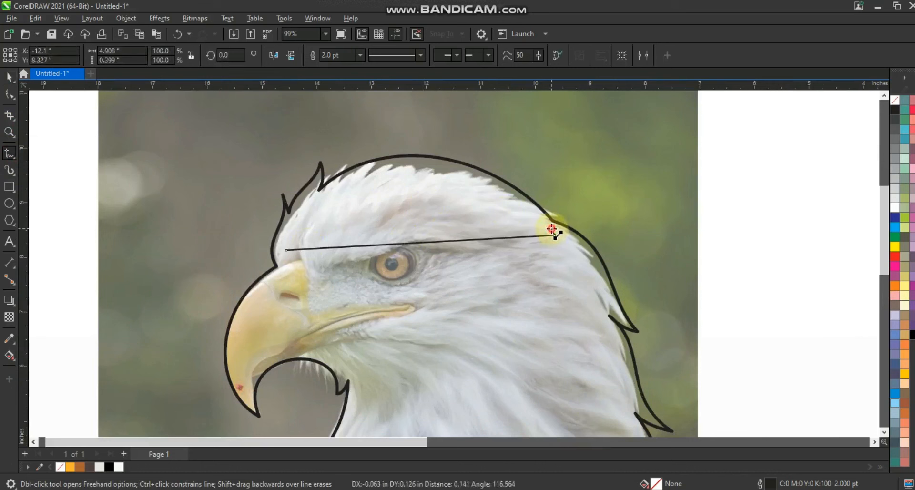
left_click(611, 307)
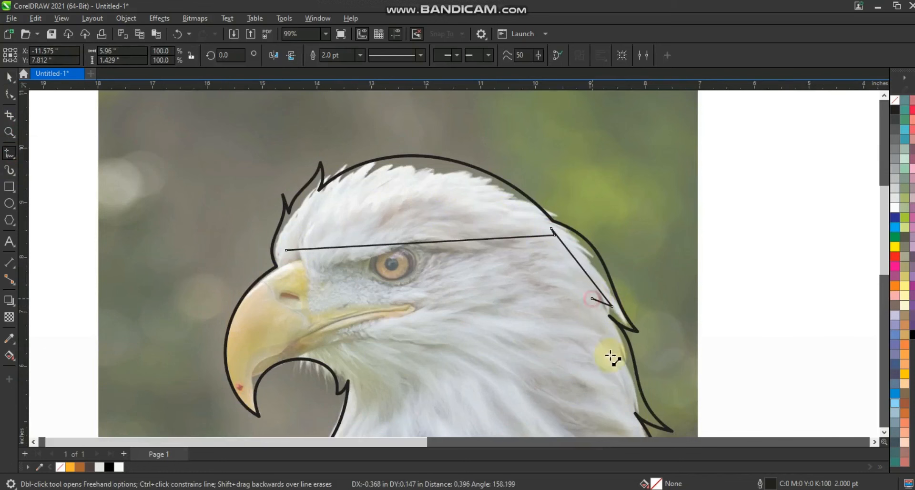
left_click(644, 407)
left_click(625, 399)
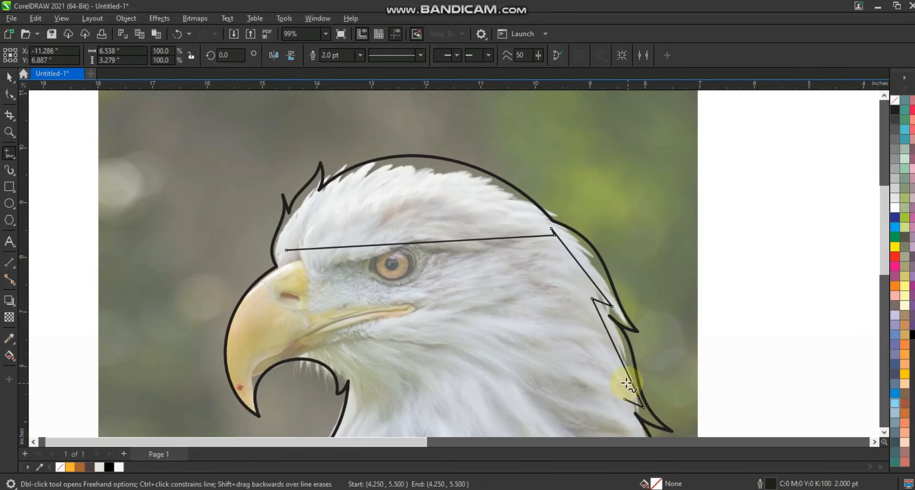
- Extend the inner contour from the lower neck spike across the neck base, zigzagging up through the neck feathers to the cheek
left_click(884, 432)
left_click(884, 432)
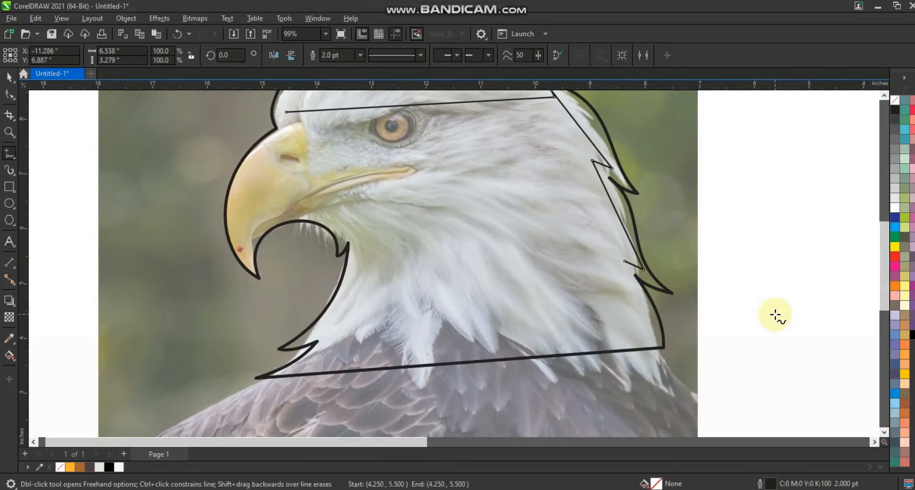
key("space")
key("ctrl+z")
key("ctrl+shift+z")
key("space")
key("space")
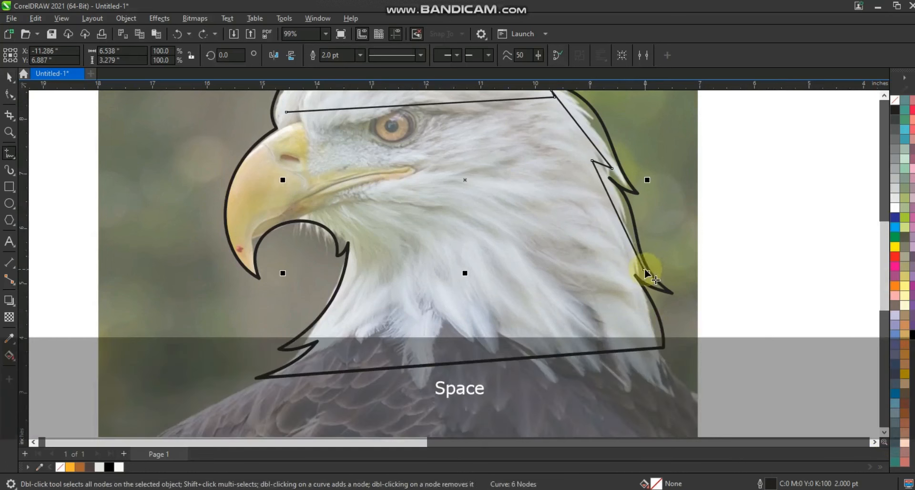
left_click(646, 272)
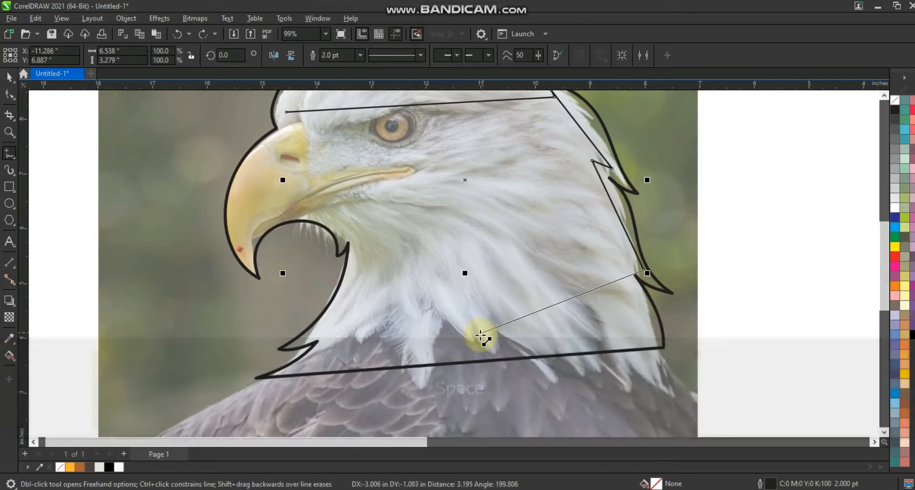
left_click(481, 342)
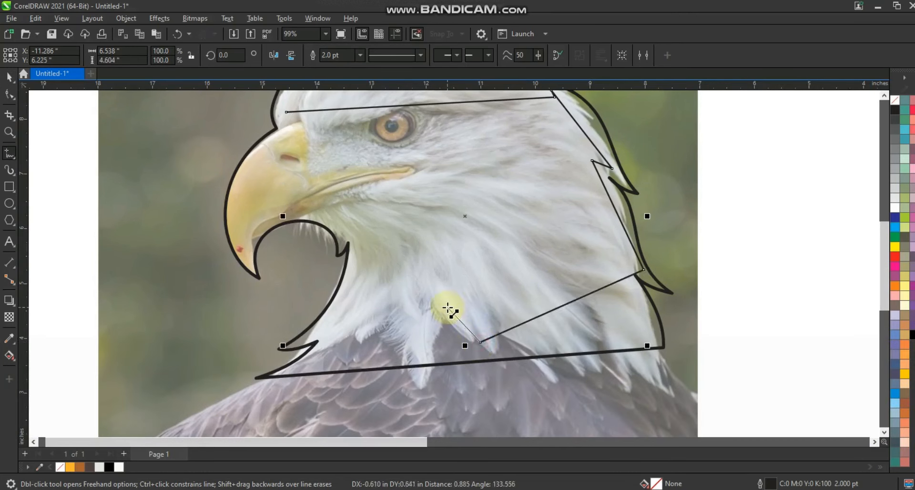
left_click(419, 350)
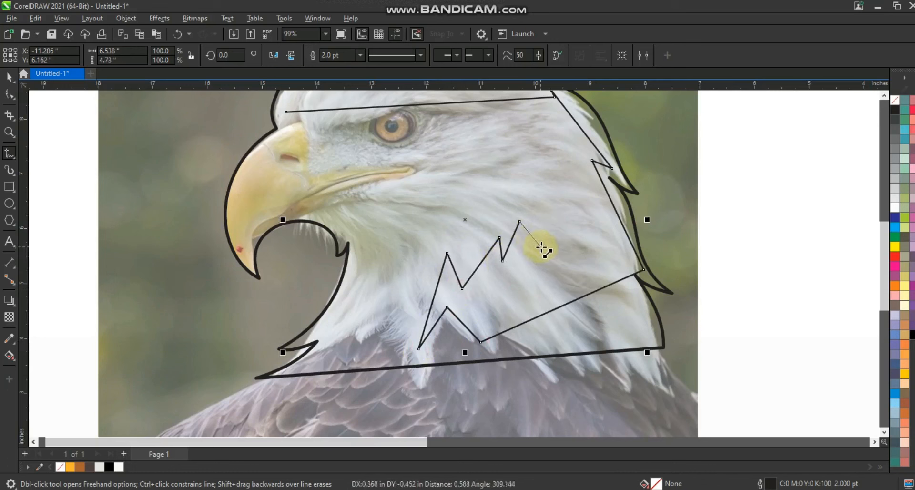
left_click(538, 176)
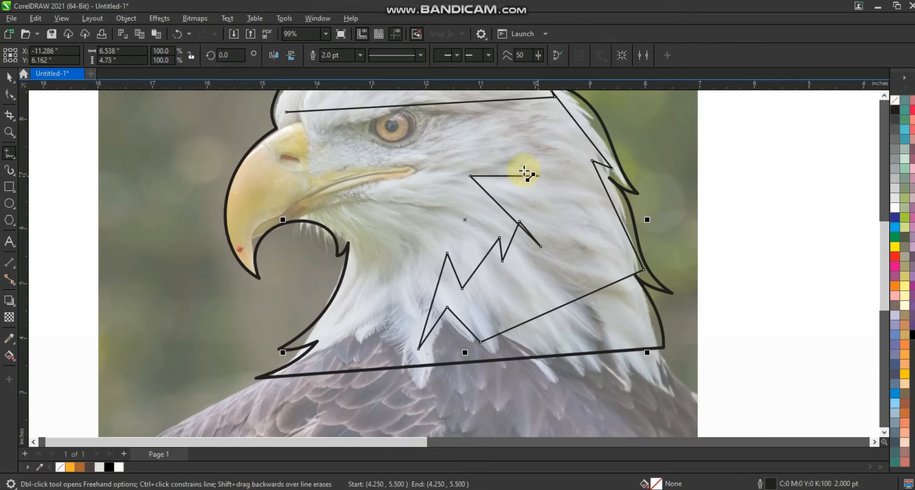
- Extend the inner contour from the cheek to just behind the eye, adding a small feather spike there
left_click(427, 142)
double_click(458, 130)
left_click(423, 130)
left_click(884, 95)
left_click(884, 96)
left_click(884, 95)
key("space")
key("space")
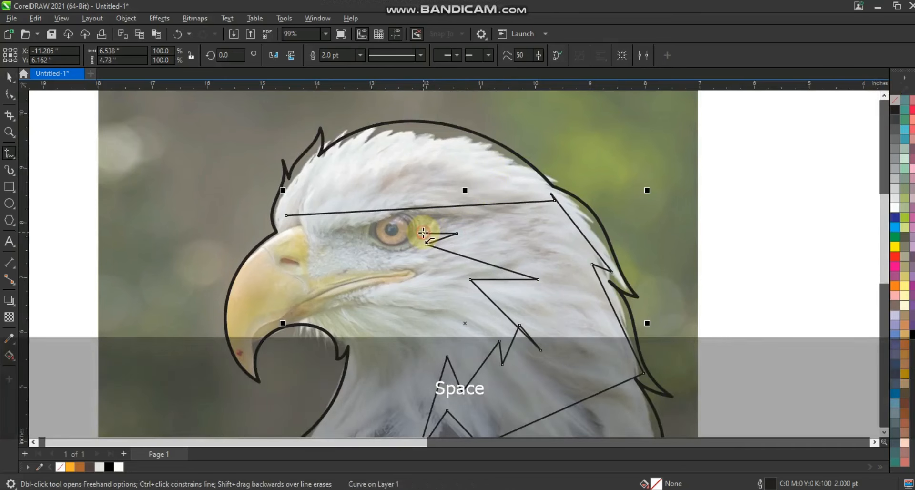
left_click(424, 234)
- Run the inner contour from the brow tip forward over the eye in small zigzags and close it above the beak
left_click(461, 193)
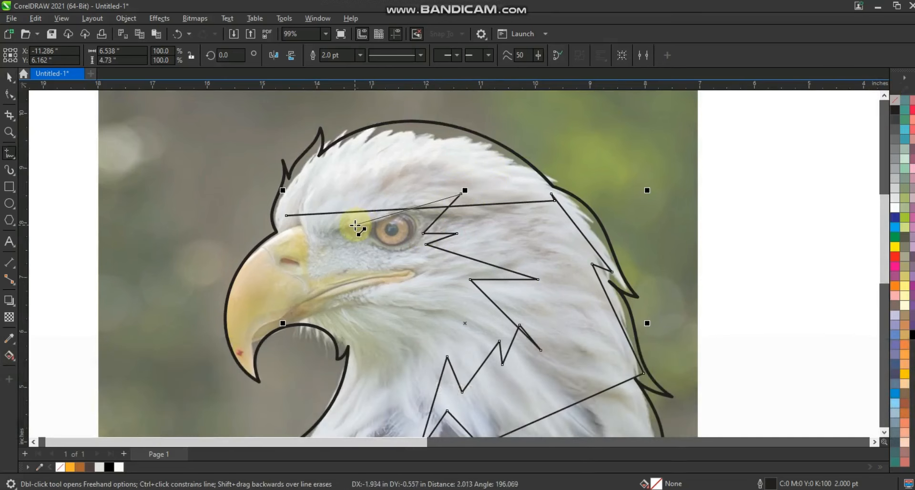
left_click(346, 226)
left_click(312, 221)
left_click(327, 205)
left_click(286, 215)
- Convert the inner contour's segments to curves and arch the top segment over the crown, just inside the outer outline
left_click(10, 94)
key("F3")
left_click_drag(245, 153, 532, 336)
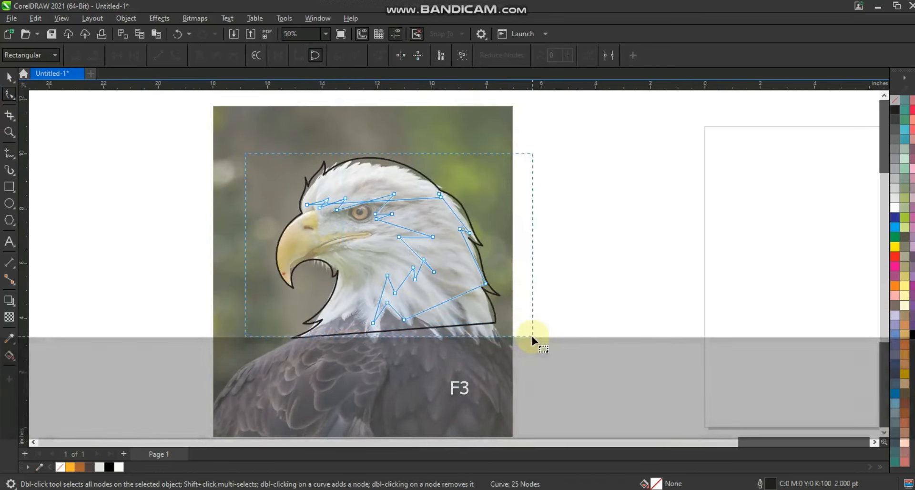
left_click(9, 132)
left_click_drag(240, 141, 550, 334)
left_click(9, 94)
left_click_drag(399, 199, 331, 134)
left_click_drag(430, 153, 424, 104)
left_click_drag(391, 139, 393, 135)
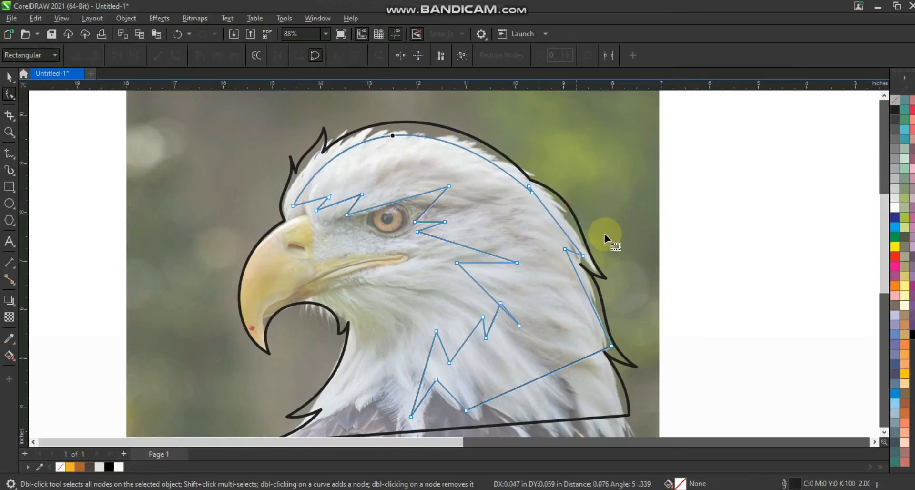
- Curve the inner contour down the back of the head between the feather spikes and arch the segment crossing the lower neck
left_click(546, 211)
left_click_drag(546, 212, 531, 194)
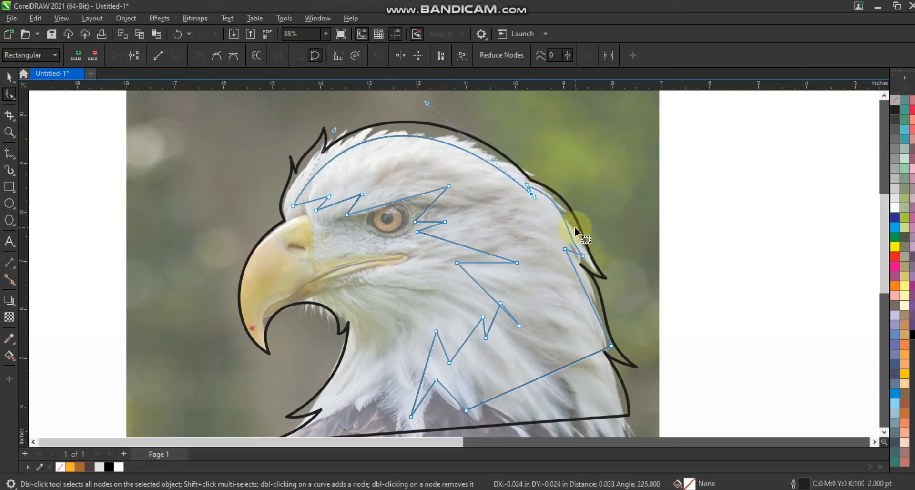
left_click_drag(611, 346, 610, 347)
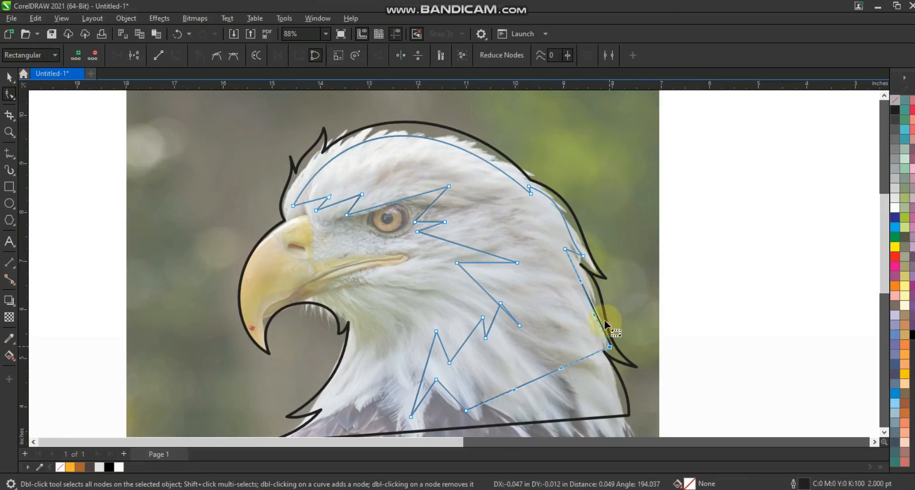
left_click_drag(581, 281, 596, 280)
left_click_drag(594, 314, 589, 314)
left_click_drag(564, 248, 562, 251)
left_click_drag(523, 168, 531, 196)
left_click_drag(618, 327, 519, 339)
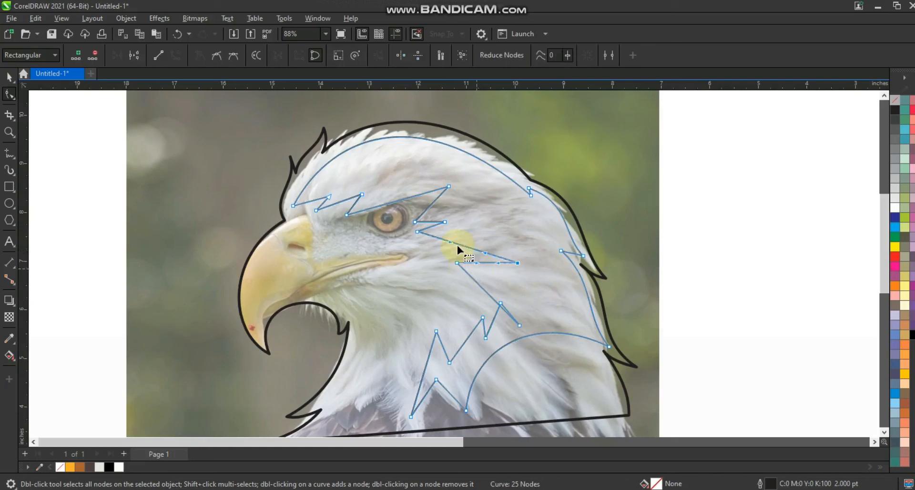
- Curve the inner contour's segments on the cheek, behind the eye, along the brow and in the small spikes above the beak
left_click_drag(451, 243, 460, 235)
left_click_drag(491, 263, 474, 260)
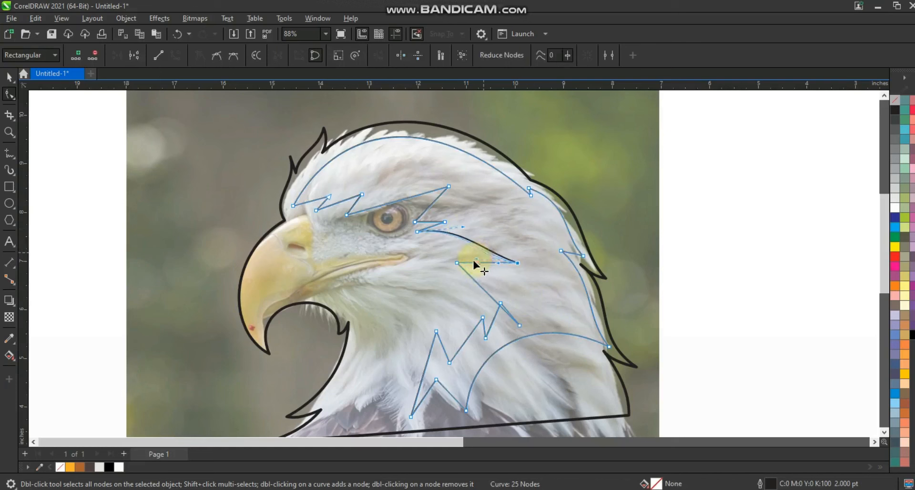
left_click_drag(427, 221, 426, 223)
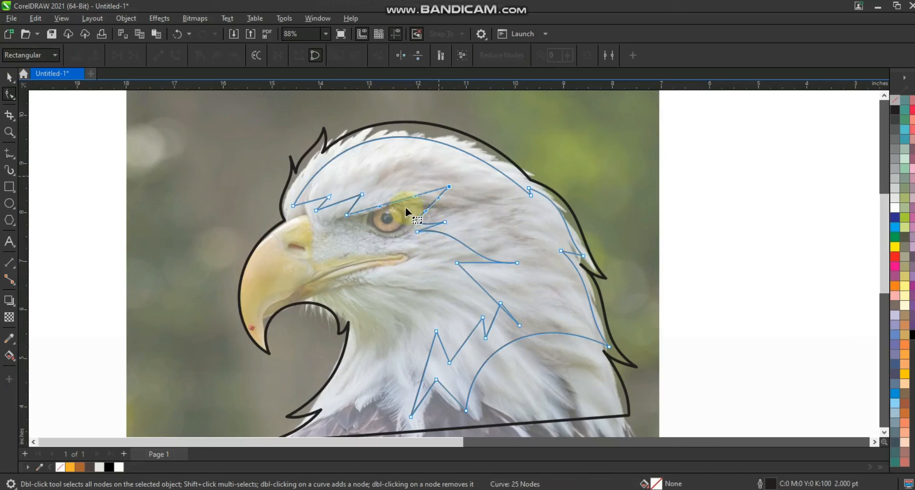
left_click_drag(380, 196, 434, 207)
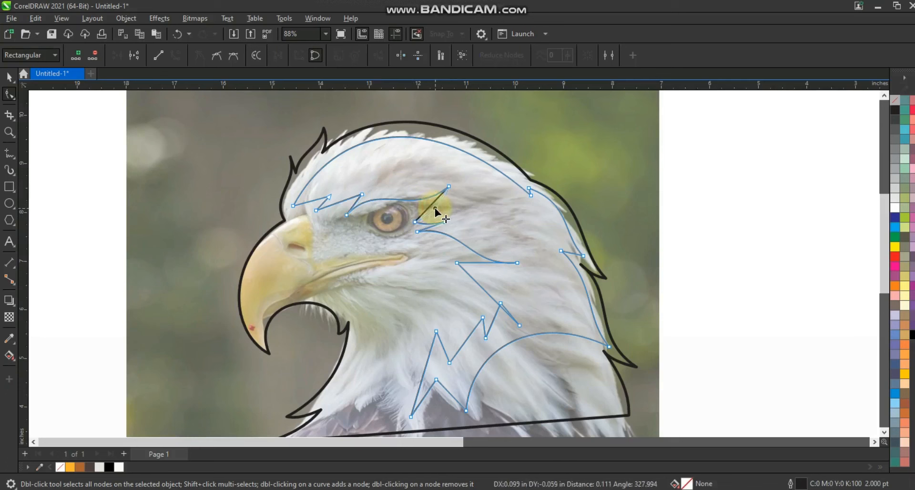
left_click(353, 204)
left_click_drag(335, 209, 314, 200)
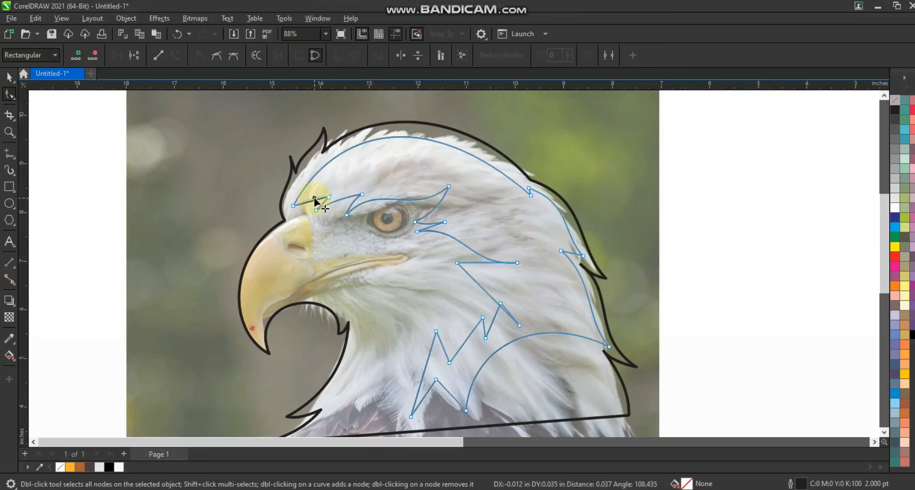
- Curve the inner contour's remaining zigzags from the cheek down to the neck base into pointed feather tufts
left_click(410, 281)
left_click_drag(489, 294, 524, 319)
left_click_drag(510, 311, 474, 338)
left_click(429, 363)
left_click_drag(429, 360, 405, 393)
left_click(450, 363)
left_click_drag(443, 348, 450, 347)
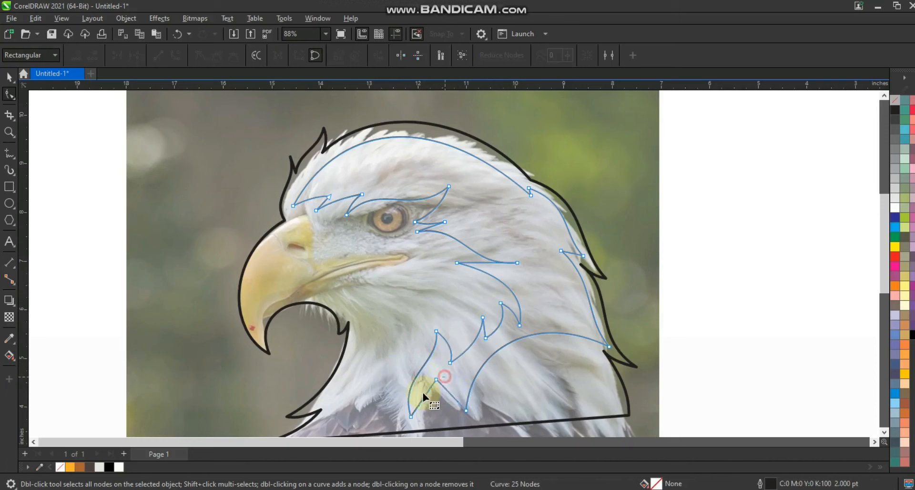
mouse_move(426, 395)
left_mouse_down()
mouse_move(445, 411)
mouse_move(421, 391)
left_mouse_up()
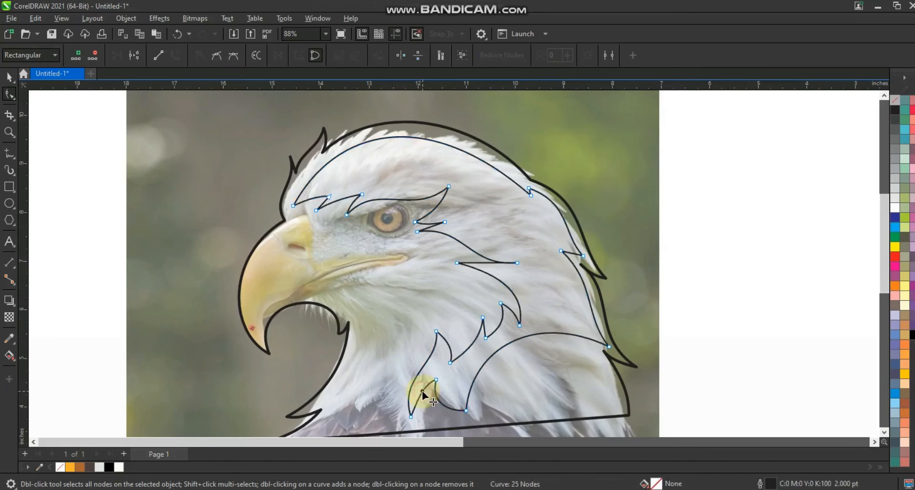
left_click(9, 77)
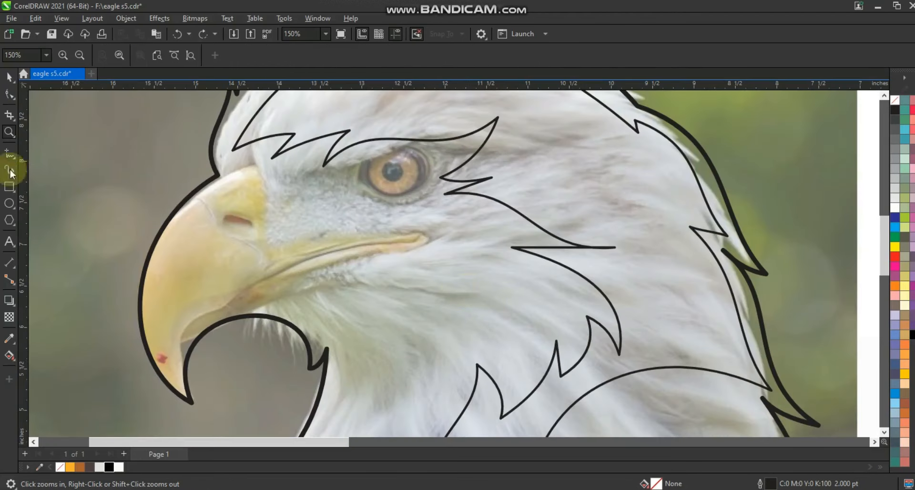
- Draw a closed five-node 2.0 pt shape inside the beak, from its upper ridge through the mouth line to the hooked tip
left_click(9, 155)
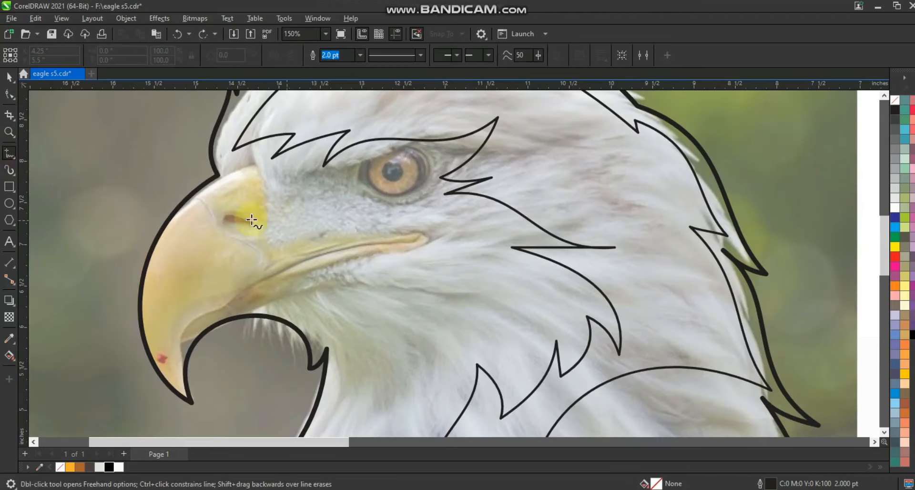
left_click(196, 199)
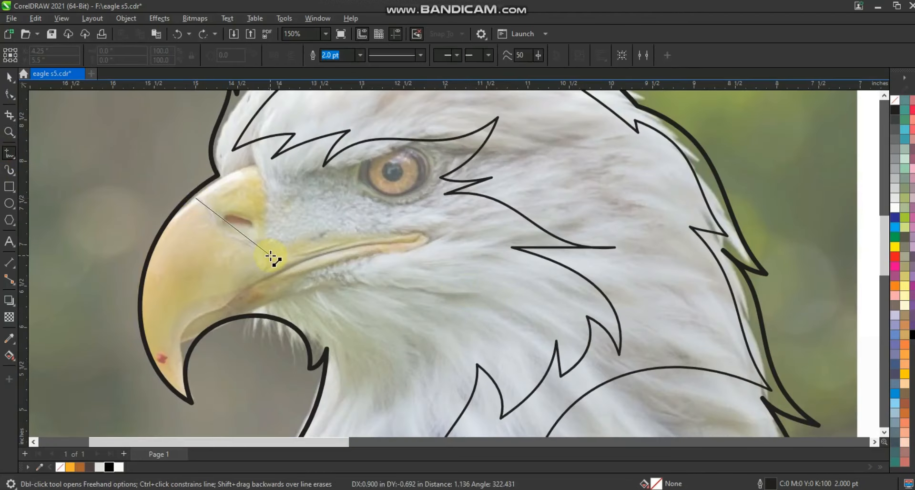
left_click(272, 256)
left_click(348, 244)
left_click(235, 293)
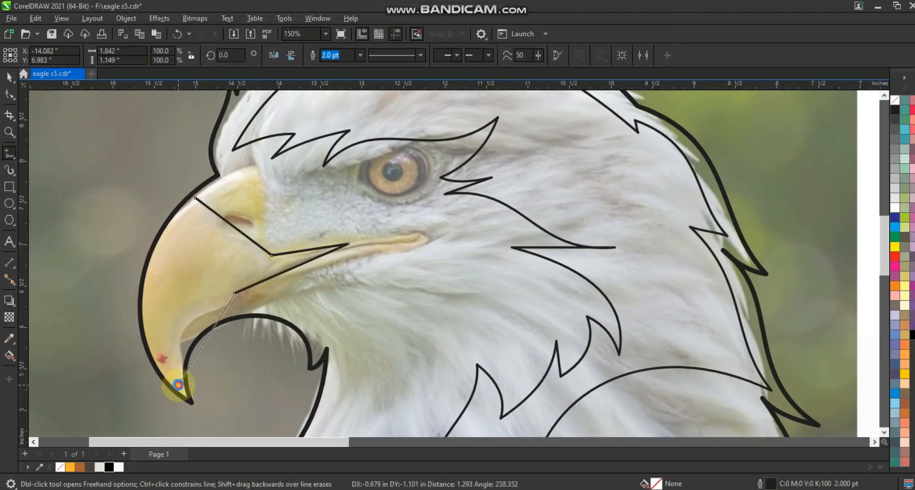
left_click(177, 384)
left_click(195, 199)
- Convert the beak shape's segments to curves and bow its front edge along the outer outline of the beak
key("F10")
left_click(196, 199)
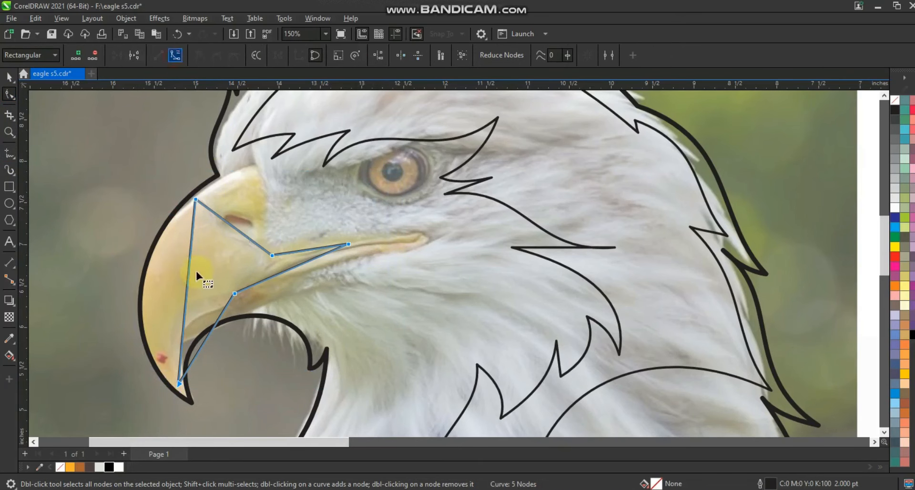
left_click_drag(188, 284, 150, 290)
left_click(179, 384)
left_click_drag(142, 331, 139, 336)
left_click_drag(138, 269, 135, 262)
- Curve the beak shape's lower hook, mouth edge and rear edge below the nostril, adjusting the corner nodes to fit
left_click(234, 294)
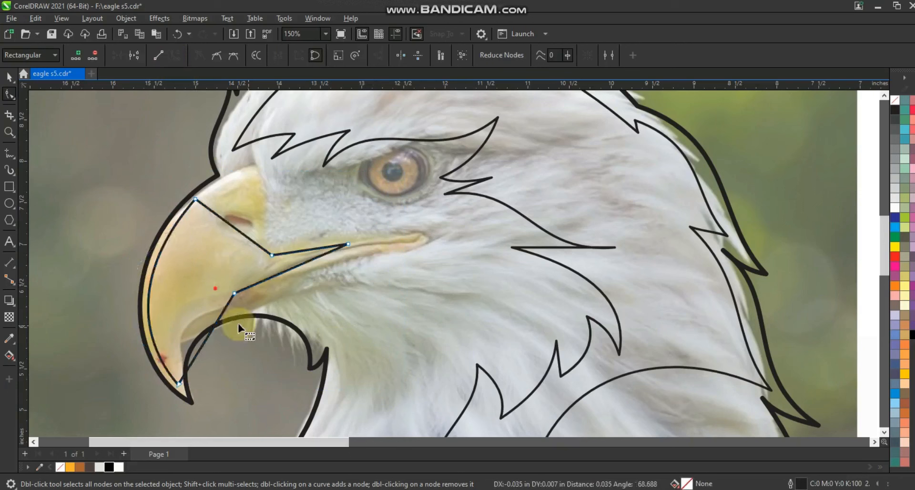
mouse_move(205, 343)
left_mouse_down()
mouse_move(179, 325)
mouse_move(198, 331)
left_mouse_up()
left_click_drag(166, 284, 239, 372)
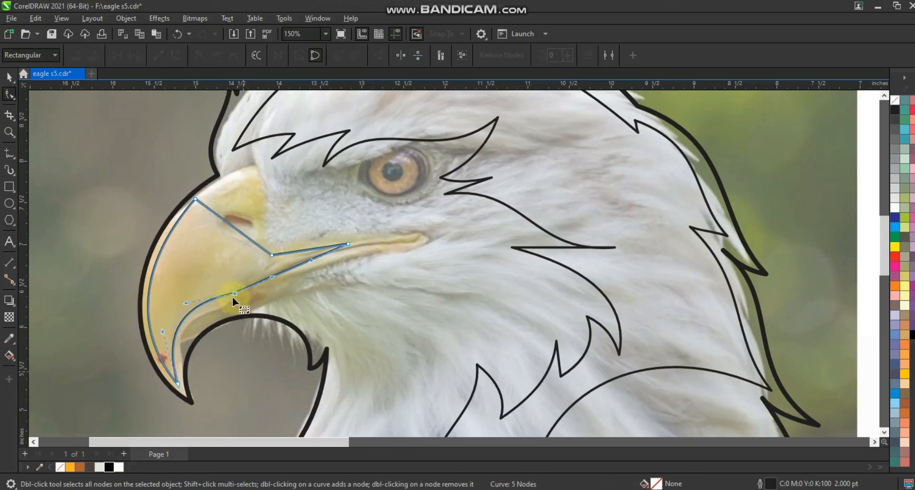
mouse_move(234, 294)
left_mouse_down()
mouse_move(240, 301)
mouse_move(266, 278)
mouse_move(254, 273)
mouse_move(238, 298)
left_mouse_up()
left_click_drag(288, 253, 269, 256)
left_click(265, 274)
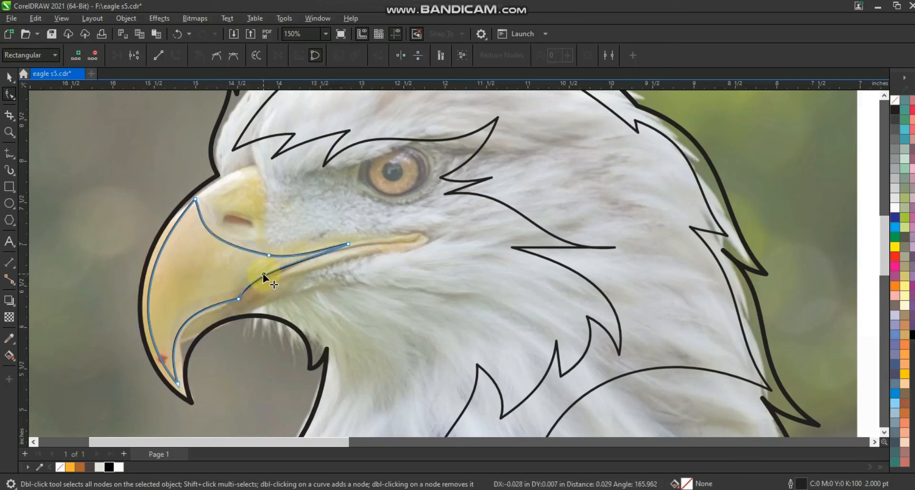
- Draw a closed 2.0 pt straight-line shape around the yellow nostril area and back along the mouth to its corner
left_click(7, 156)
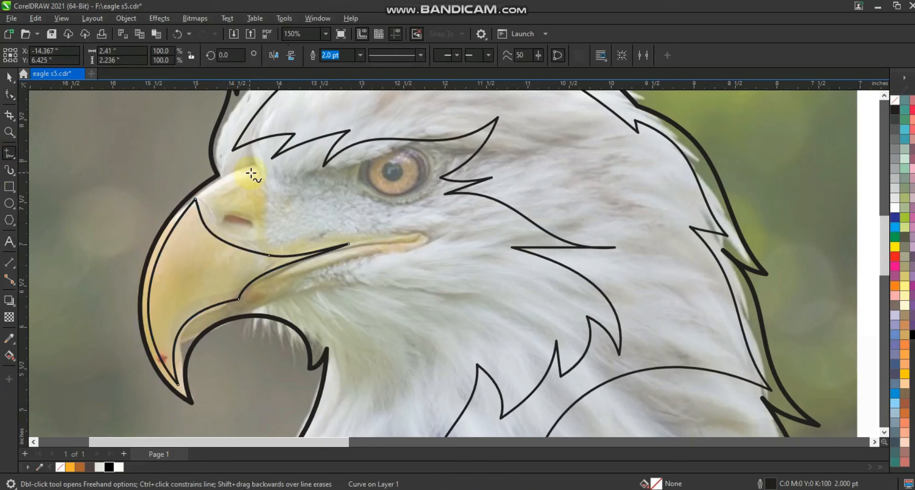
left_click(202, 196)
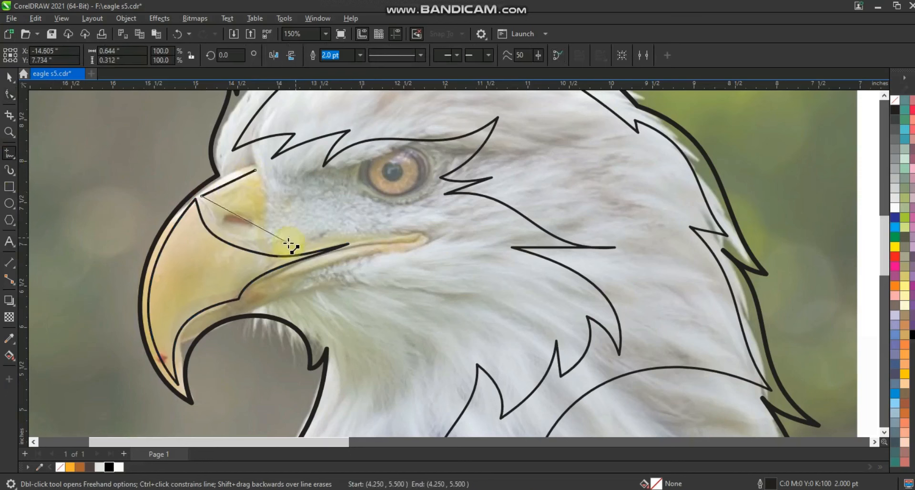
left_click(419, 238)
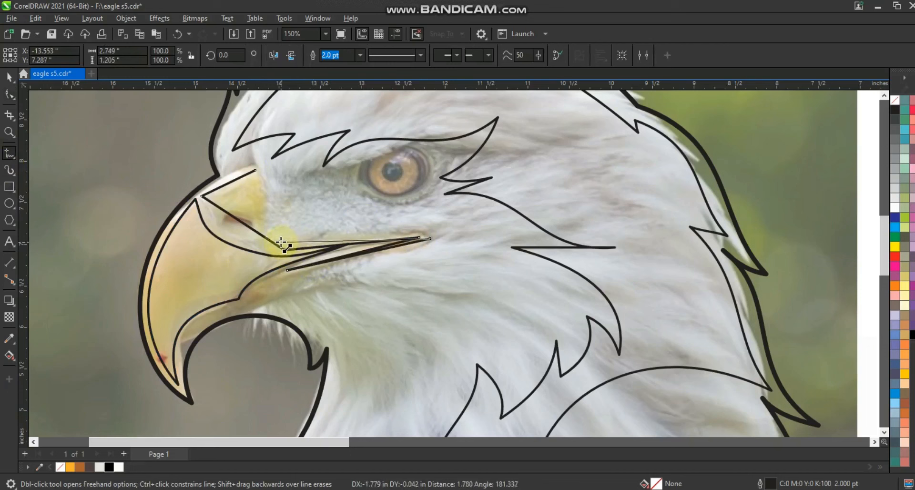
left_click(256, 171)
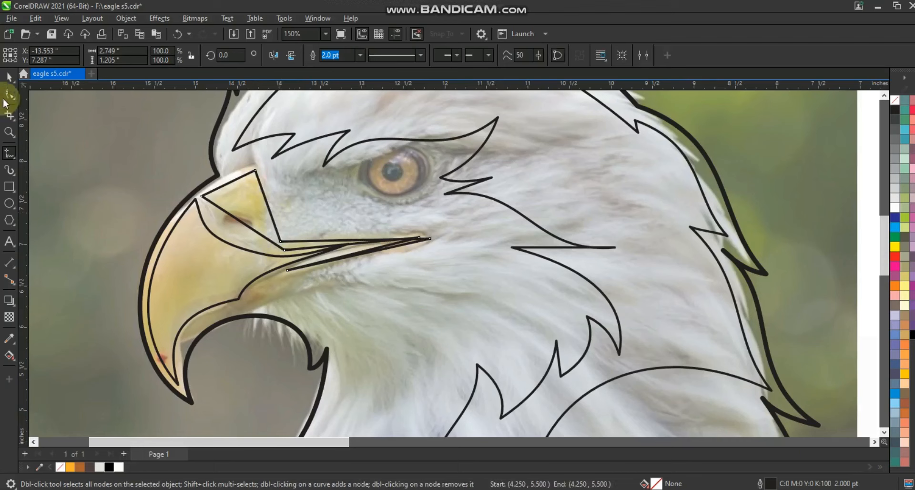
- Curve the nostril-area shape's front, top and rear edges to follow the base of the beak
left_click(10, 94)
left_click_drag(230, 217, 224, 243)
left_click_drag(228, 184, 225, 181)
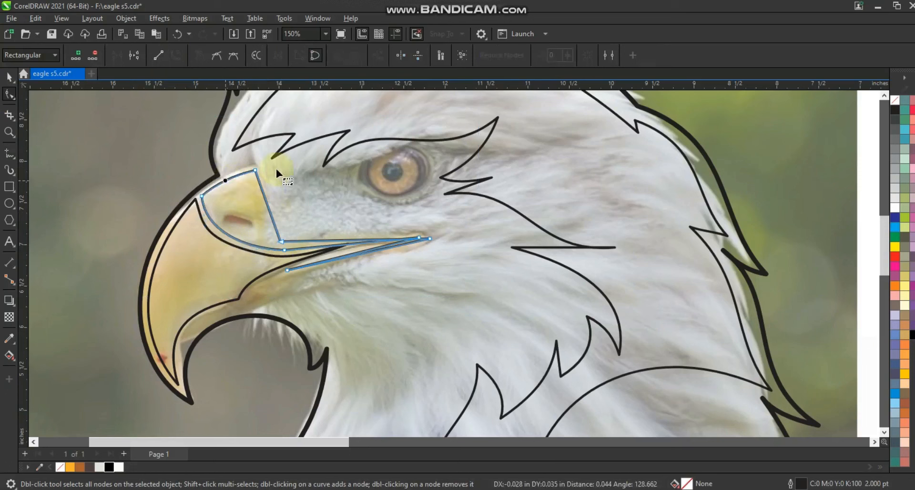
left_click_drag(267, 201, 265, 226)
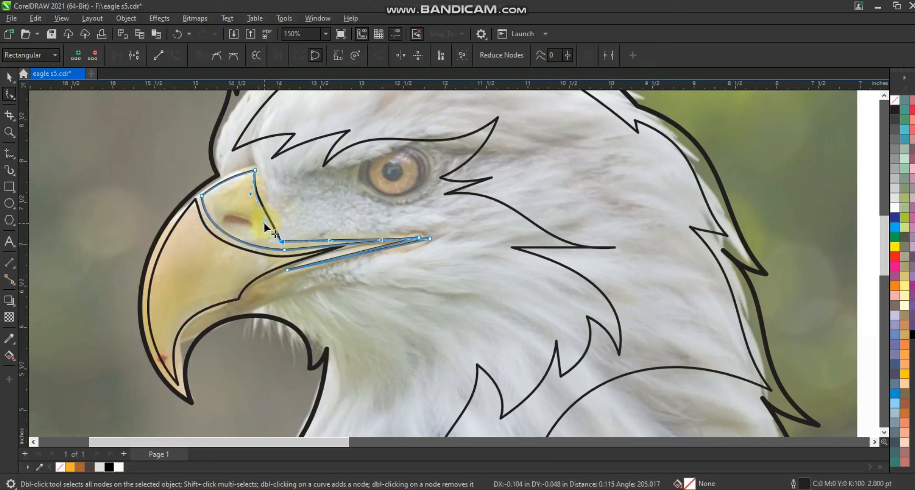
- Bow the nostril-area shape's upper mouth edge slightly upward and shift the node where it meets the rear edge
left_click_drag(425, 233, 381, 237)
left_click(418, 238)
left_click(348, 237)
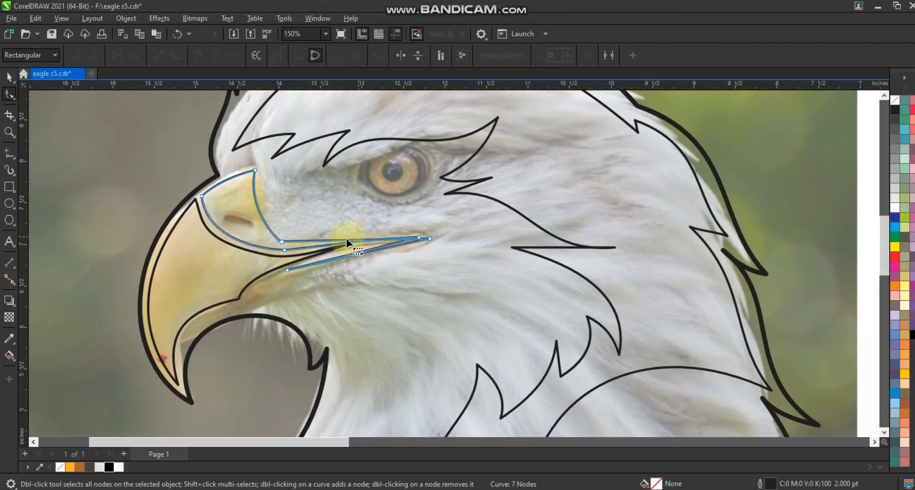
left_click_drag(348, 242, 358, 238)
left_click_drag(280, 242, 284, 243)
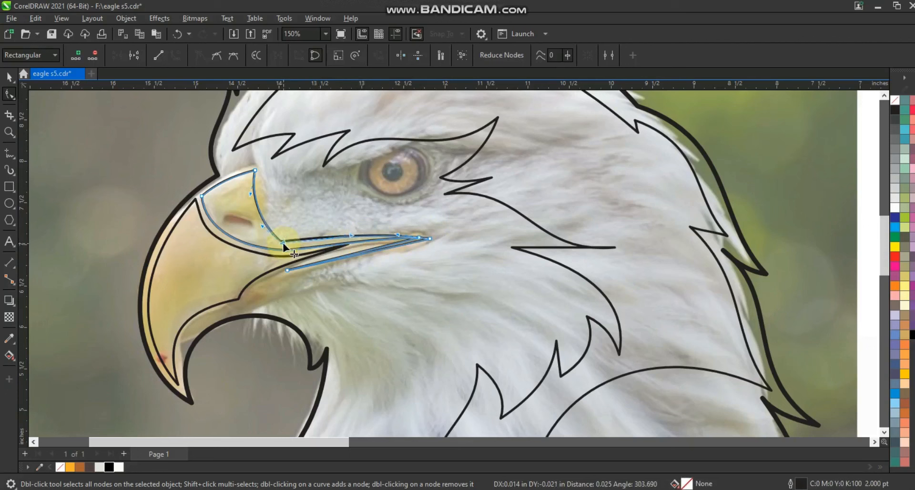
- Bow the nostril-area shape's lower mouth edge slightly and fine-tune its nodes beside the beak shape's rear tip
mouse_move(383, 250)
left_mouse_down()
mouse_move(415, 241)
mouse_move(382, 257)
mouse_move(378, 239)
mouse_move(382, 256)
mouse_move(374, 258)
left_mouse_up()
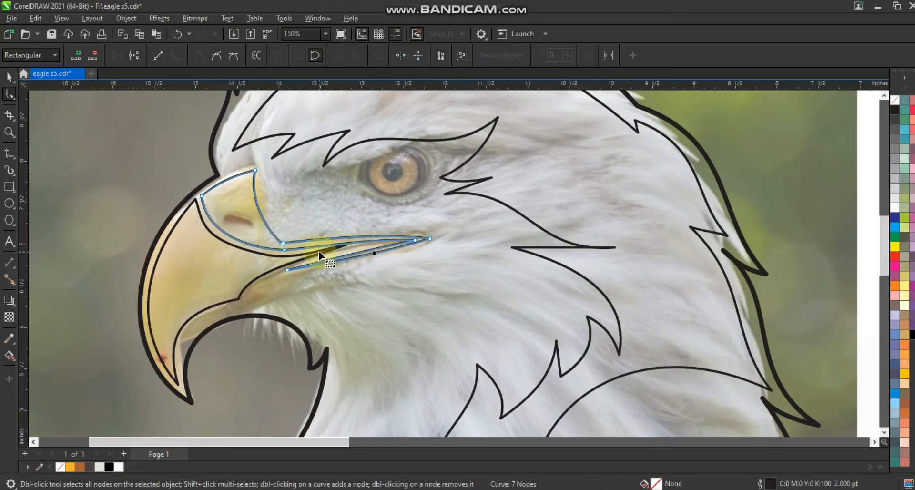
left_click(349, 246)
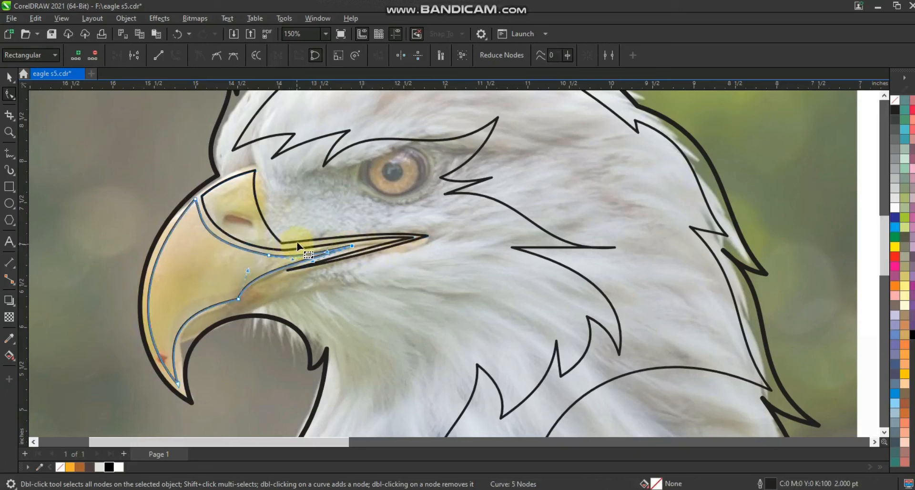
left_click(286, 236)
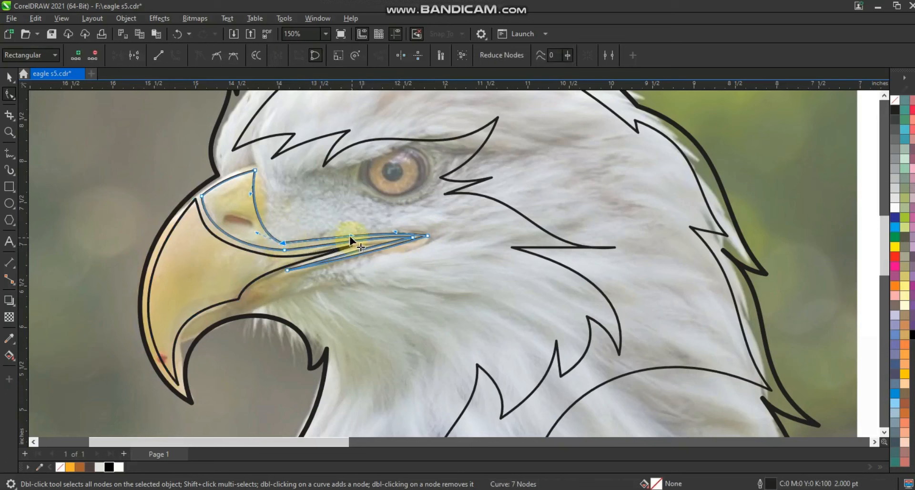
left_click(9, 77)
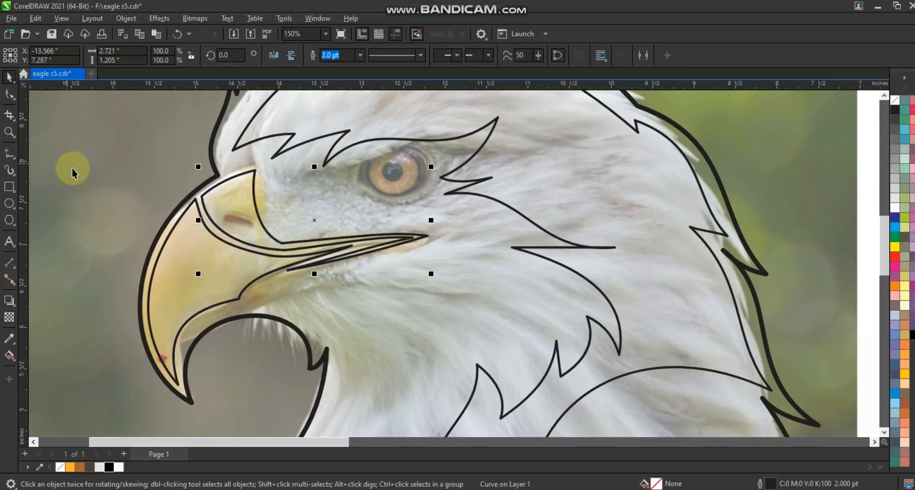
- Draw a closed 2.0 pt three-node straight-line sliver along the beak's lower edge, from the mouth toward the hook
left_click(10, 152)
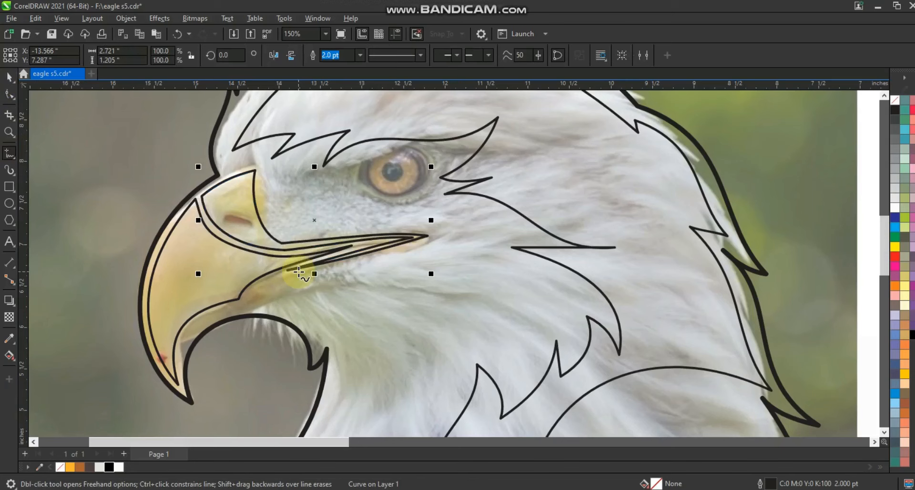
left_click(306, 271)
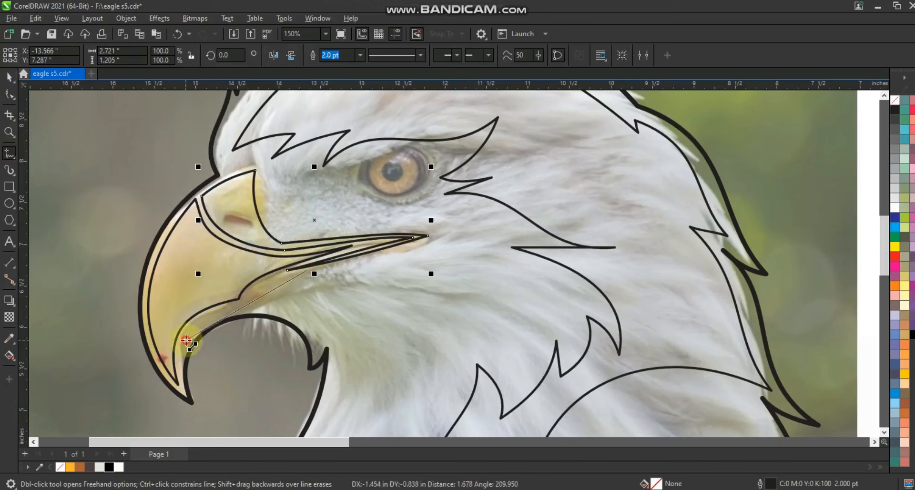
double_click(186, 340)
double_click(193, 322)
left_click(306, 270)
- Convert the sliver's lines to curves and bend its lower, front and upper edges to follow the beak's lower edge
left_click(9, 94)
left_click_drag(118, 177, 366, 370)
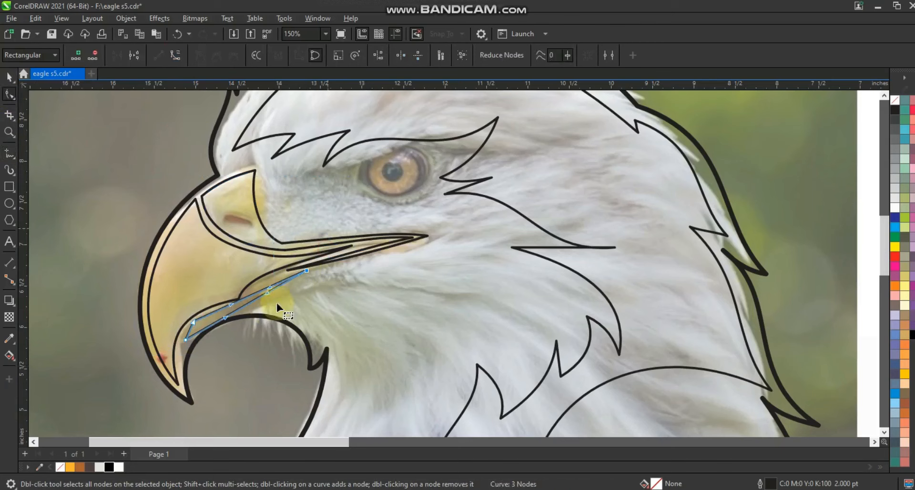
left_click_drag(270, 296, 277, 299)
left_click_drag(225, 318, 219, 313)
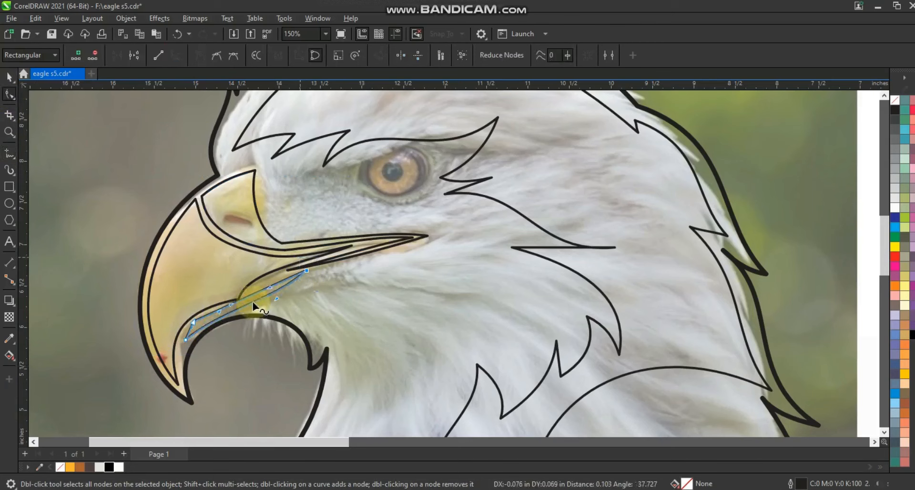
left_click_drag(189, 327, 187, 330)
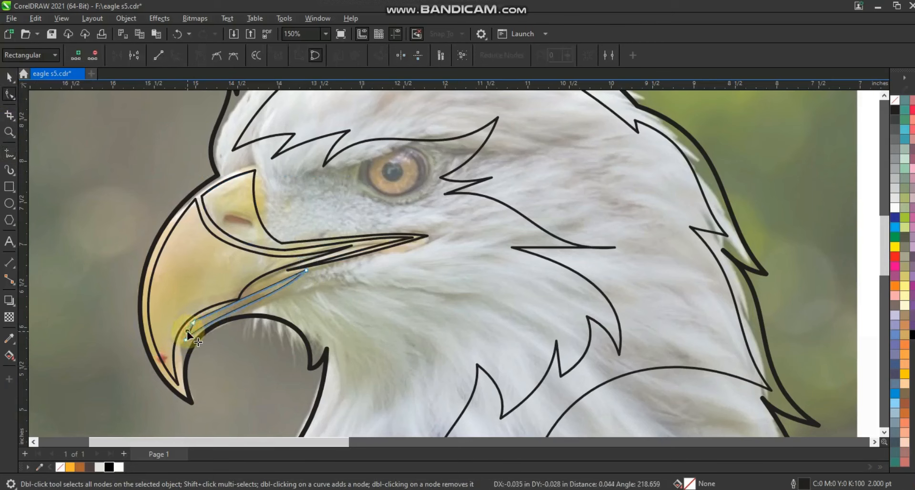
left_click(306, 271)
left_click_drag(270, 288, 267, 276)
left_click_drag(226, 307, 271, 294)
left_click_drag(267, 276, 277, 278)
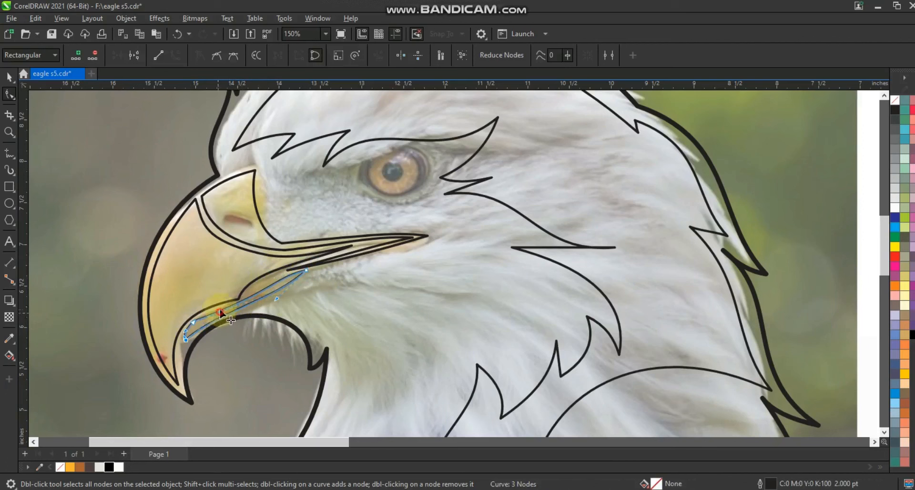
left_click(207, 313)
left_click(9, 76)
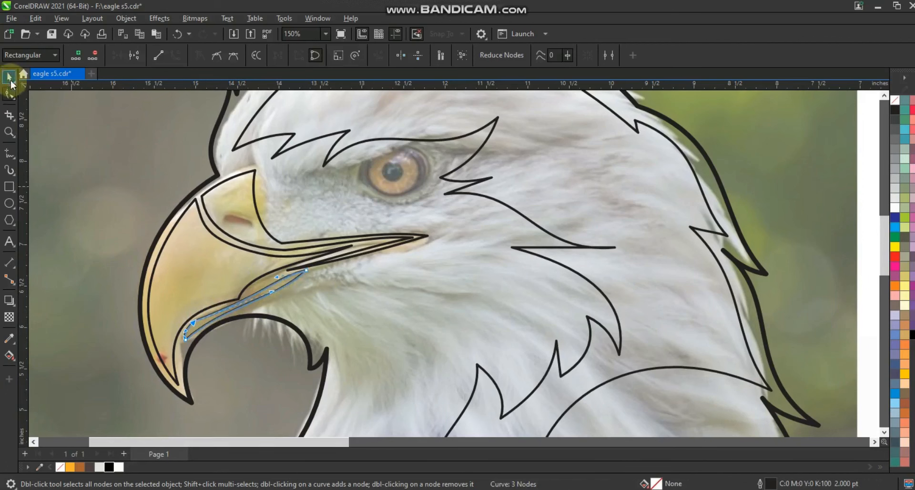
- Draw a closed two-node 2.0 pt line diagonally across the nostril
left_click(9, 132)
left_click_drag(181, 158, 417, 291)
left_click(10, 155)
left_click(310, 268)
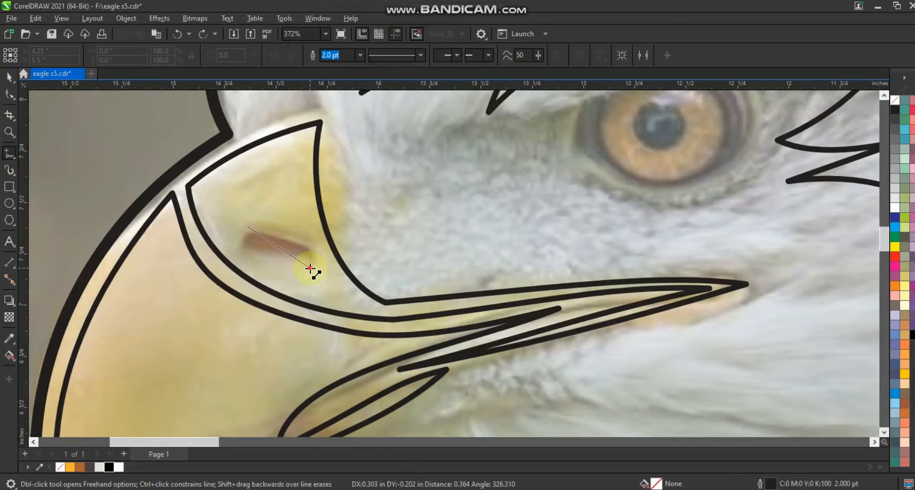
left_click(248, 230)
- Bow both sides of the nostril line outward into a leaf-shaped opening
left_click(9, 93)
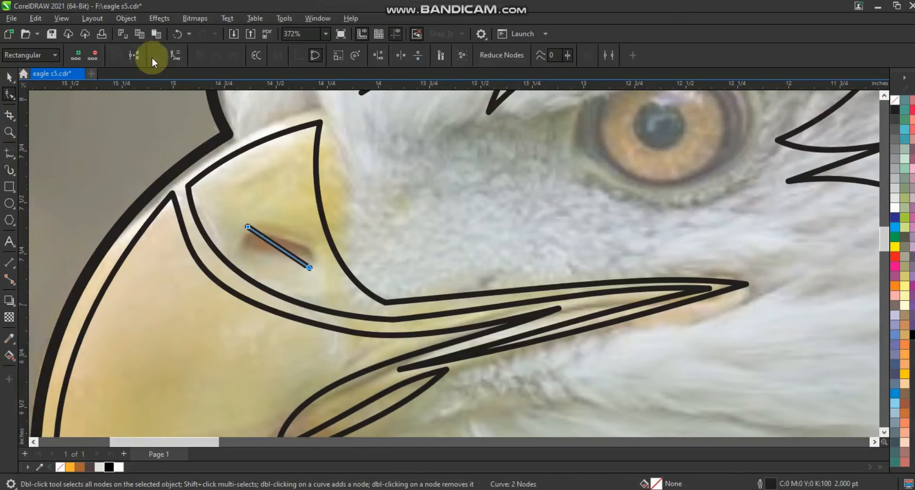
left_click_drag(278, 253, 292, 243)
left_click(310, 268)
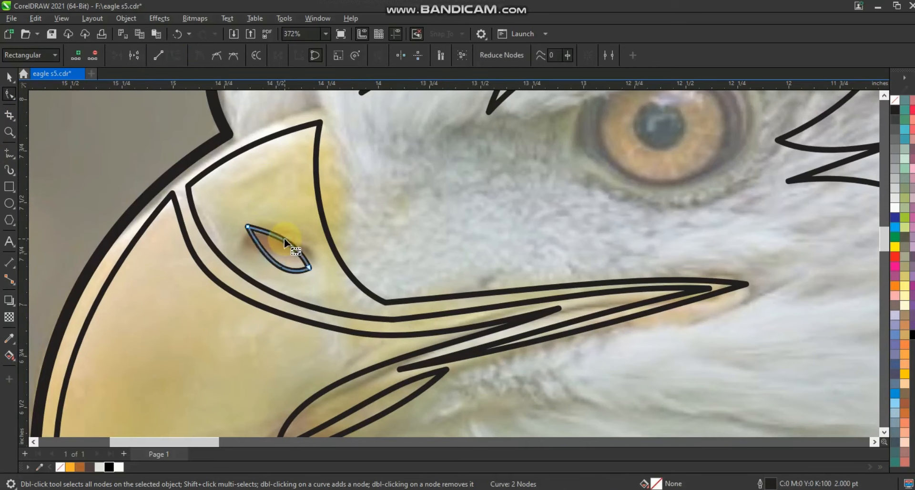
left_click(10, 76)
scroll(190, 184, "down", 2)
key("Escape")
scroll(300, 253, "down", 1)
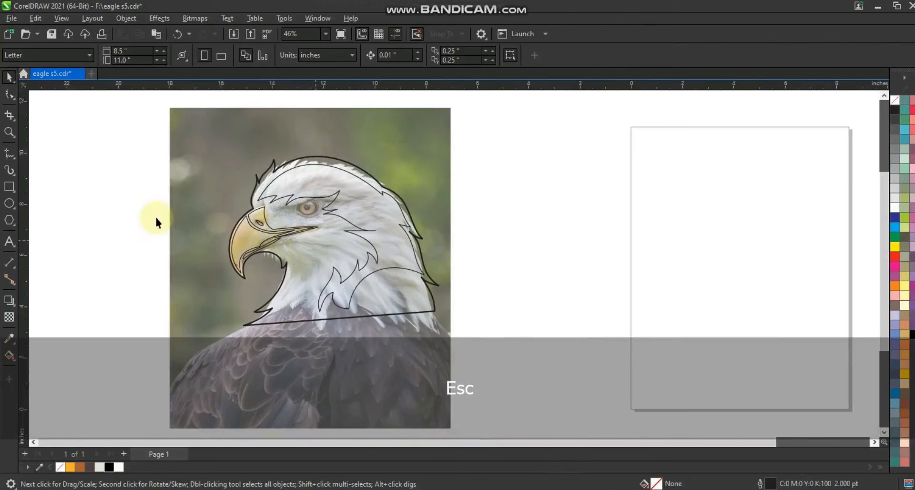
- Draw a closed two-node 2.0 pt line slanting across the eye toward the brow's rear
left_click(9, 132)
left_click_drag(249, 176, 479, 254)
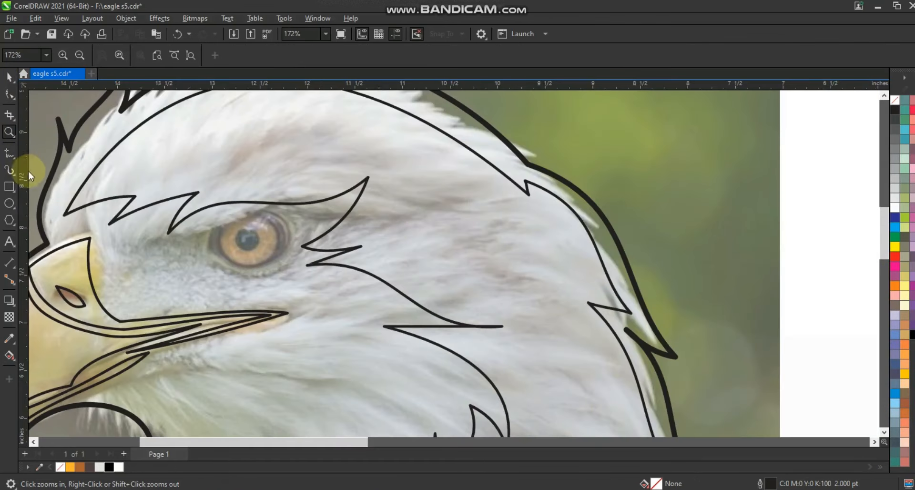
key("F5")
left_click(214, 238)
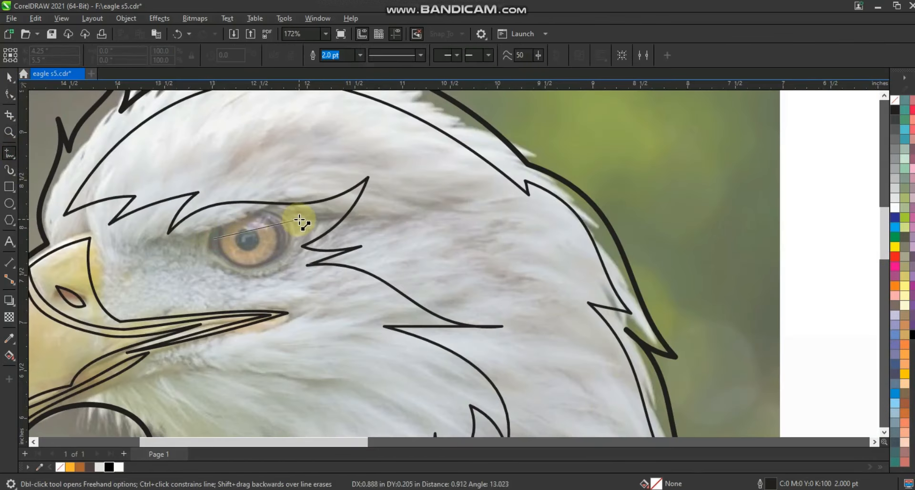
left_click(299, 220)
- Curve the eye line into a closed shape with a nearly straight upper edge and a rounded lower edge
left_click(9, 94)
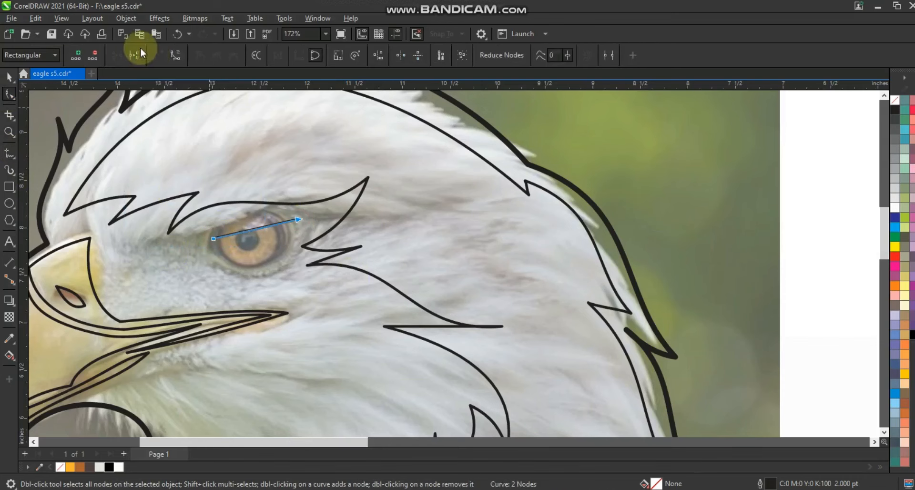
left_click_drag(246, 235, 303, 218)
left_click(11, 79)
scroll(311, 217, "down", 2)
key("Escape")
- Select all the traced outlines and move them horizontally off the photo into the blank area before the page
left_click_drag(480, 153, 214, 339)
left_click_drag(317, 252, 530, 250)
left_click(395, 218, "shift")
left_click_drag(395, 218, 302, 219)
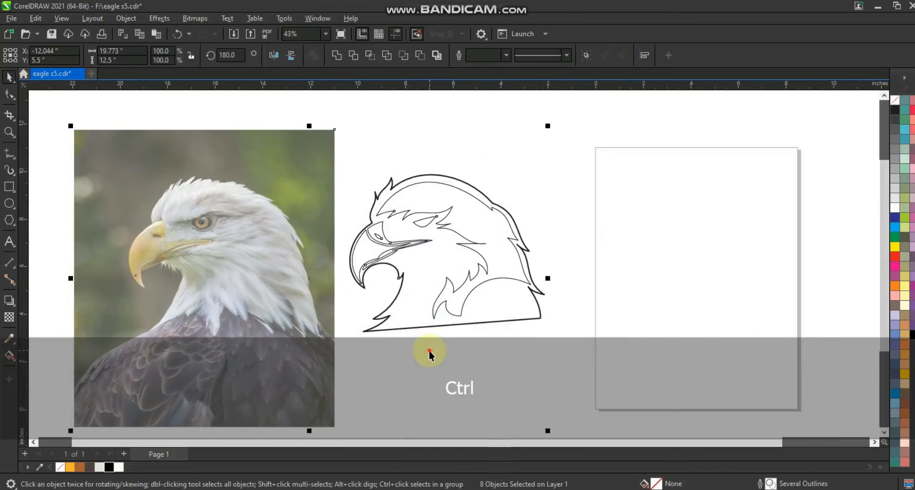
key("shift+F2")
key("Escape")
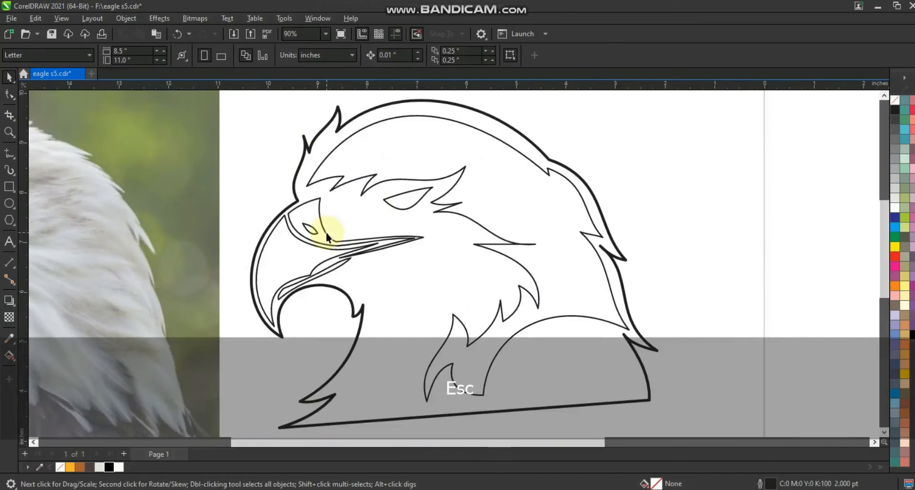
- Fill the nostril-area shape with orange, and the beak and its lower sliver with 70% black
left_click(334, 230)
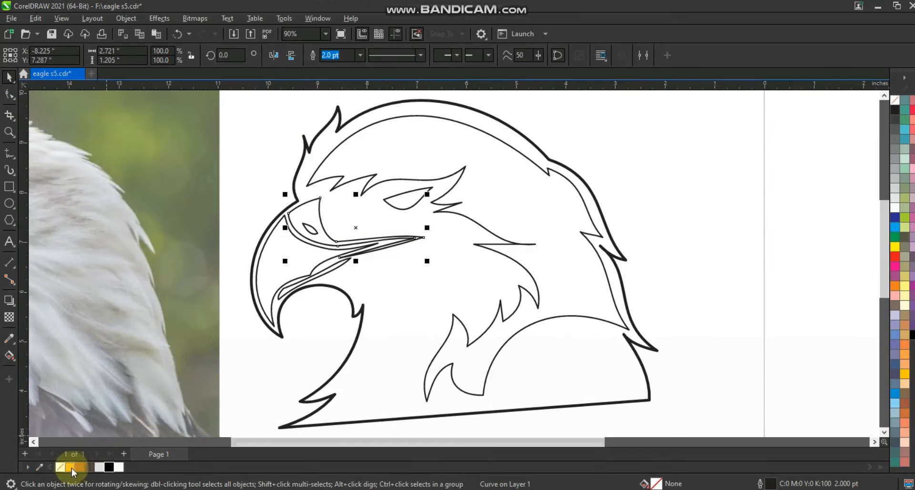
left_click(70, 467)
left_click(305, 276, "shift")
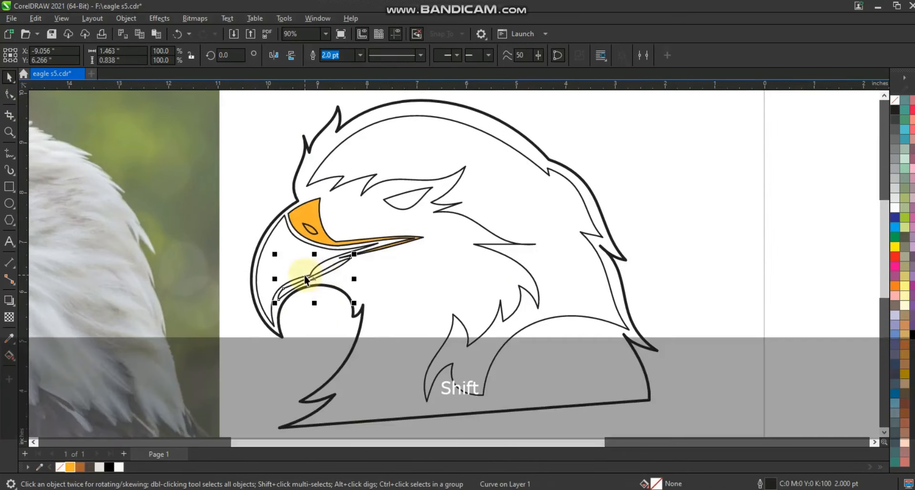
left_click(89, 467)
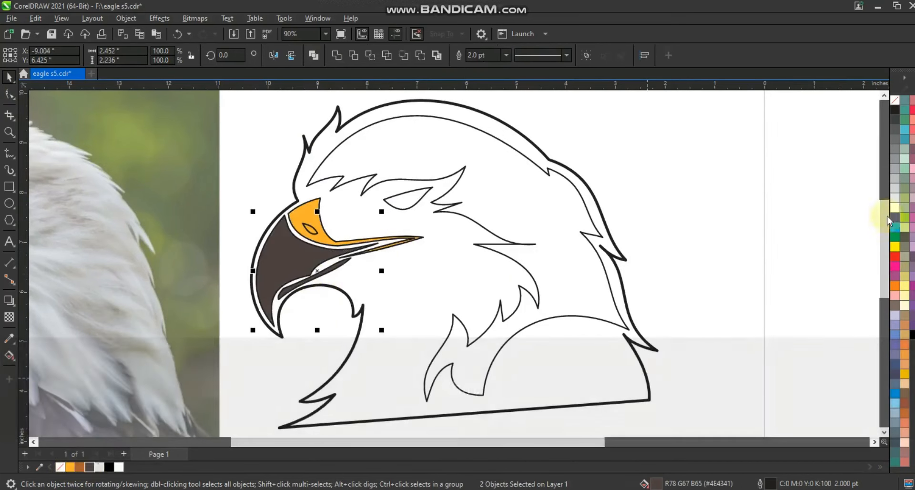
left_click(897, 141)
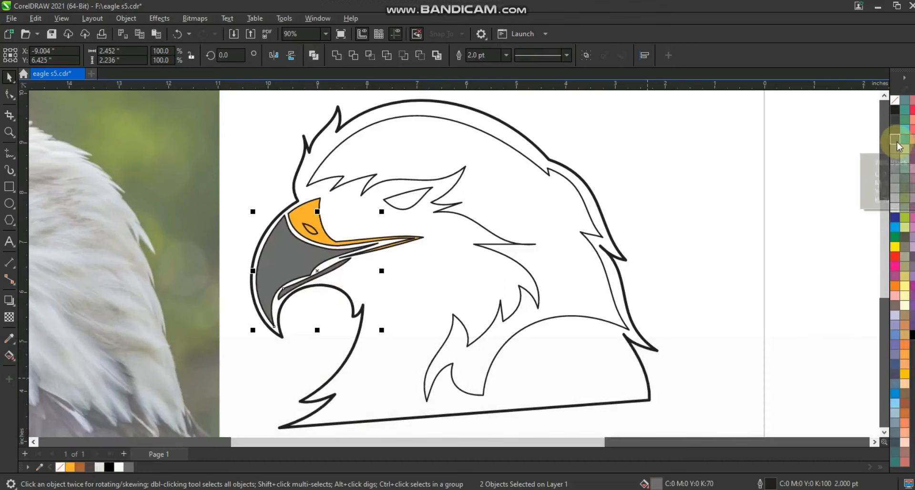
- Fill the nostril with black and the inner feather shape with orange
left_click(316, 231)
left_click(441, 210)
left_click(70, 468)
- Fill the eye with white and the outer head shape with black
left_click(391, 212)
left_click(895, 208)
left_click(626, 390)
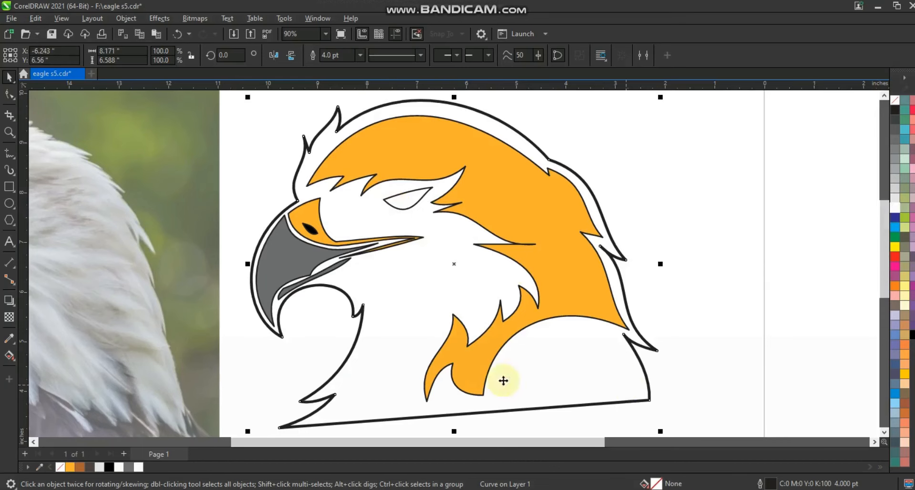
left_click(109, 467)
key("Escape")
scroll(489, 224, "down", 3)
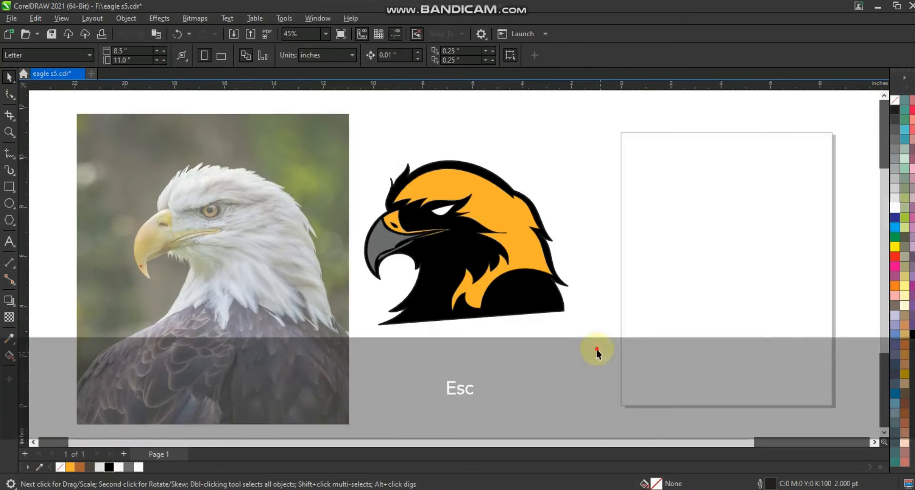
- Select all the eagle head's shapes and remove their outlines
left_click_drag(332, 124, 333, 125)
right_click(896, 100)
left_click(878, 107)
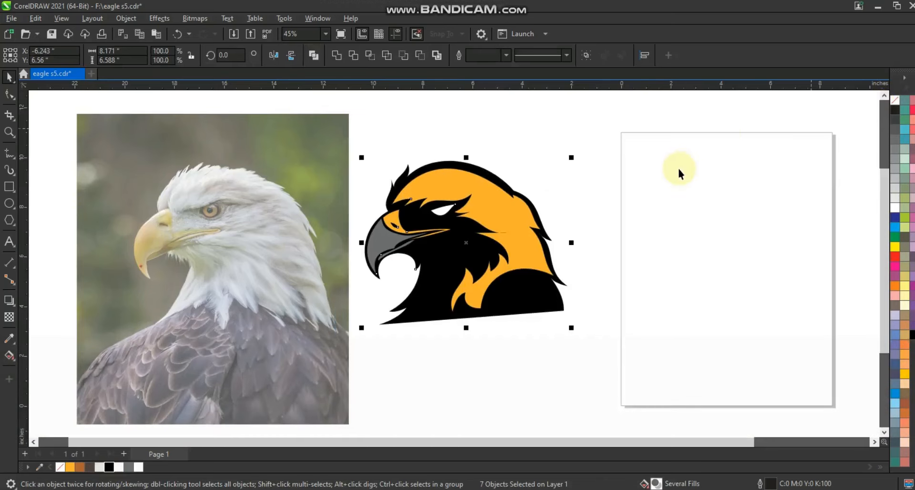
left_click(683, 174)
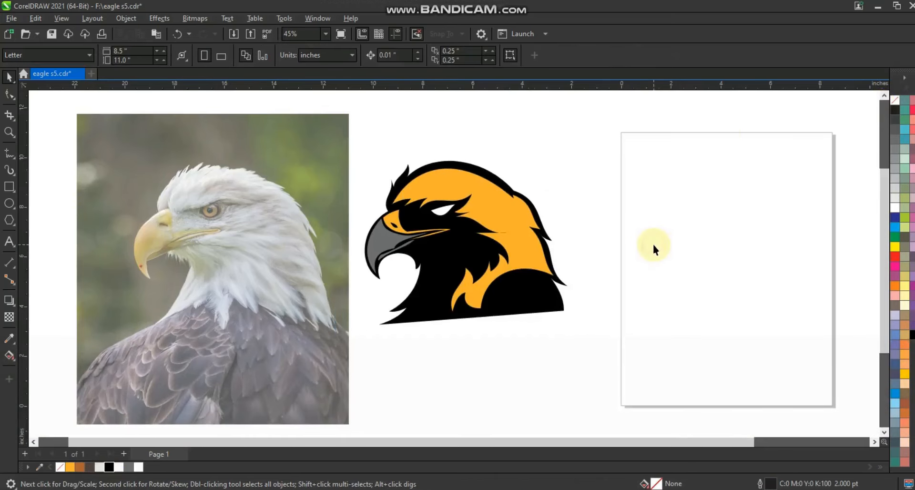
- Draw a nine-node 2.0 pt zigzag line from behind the eye through the orange feather area down to the black shoulder
left_click(9, 132)
mouse_move(320, 132)
left_mouse_down()
mouse_move(531, 293)
mouse_move(638, 337)
left_mouse_up()
left_click(9, 152)
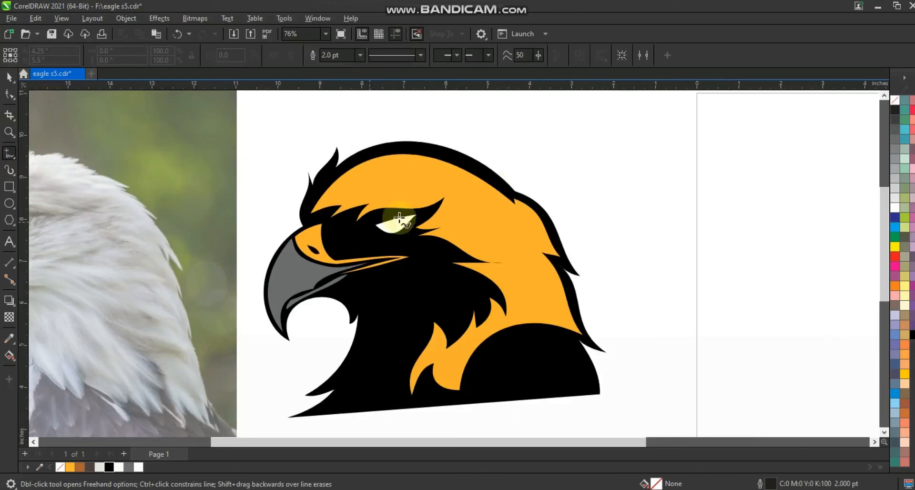
left_click(410, 227)
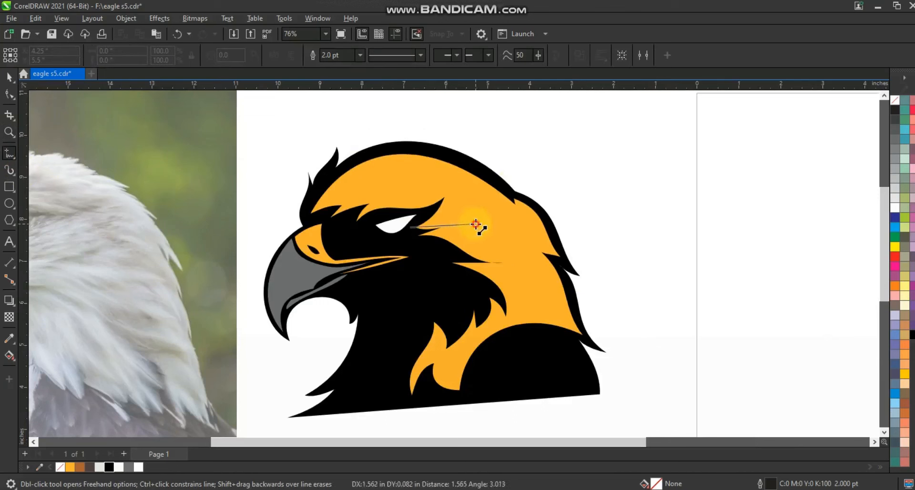
double_click(476, 223)
double_click(456, 217)
double_click(519, 238)
double_click(491, 239)
double_click(561, 313)
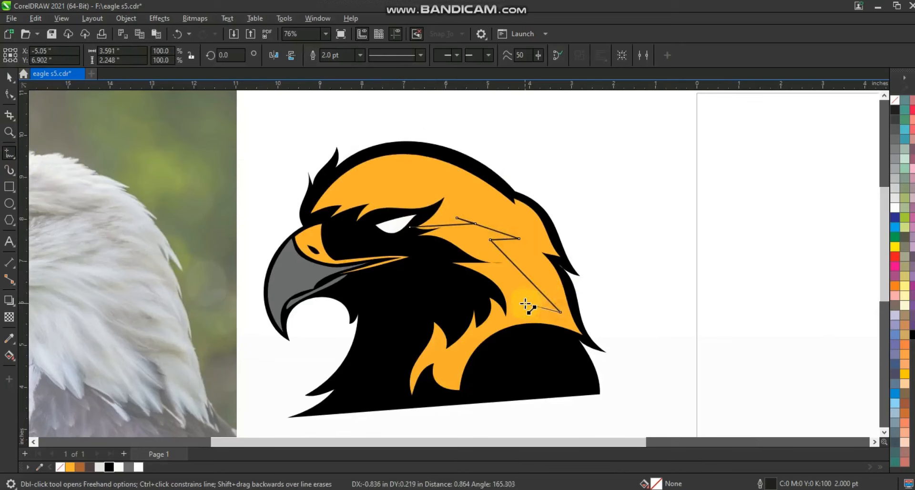
double_click(525, 304)
double_click(541, 316)
left_click(498, 340)
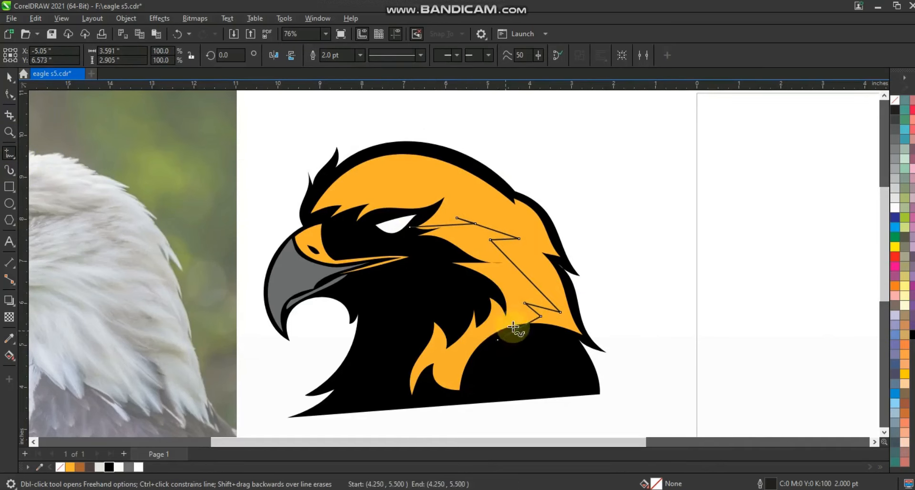
- Convert the zigzag's segments to curves and bend them into flowing feather edges across the orange area
left_click(10, 94)
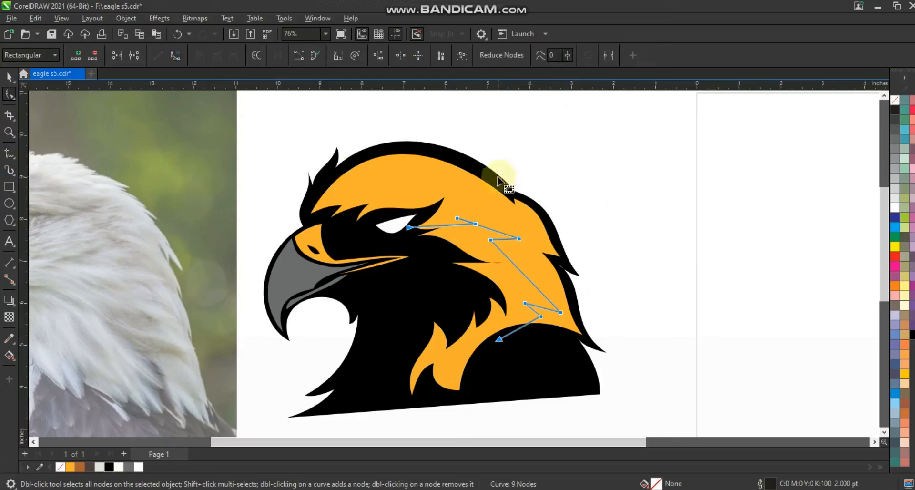
left_click_drag(446, 226, 492, 222)
left_click_drag(519, 259, 558, 278)
left_click_drag(535, 244, 538, 242)
mouse_move(539, 307)
left_mouse_down()
mouse_move(520, 324)
mouse_move(545, 310)
left_mouse_up()
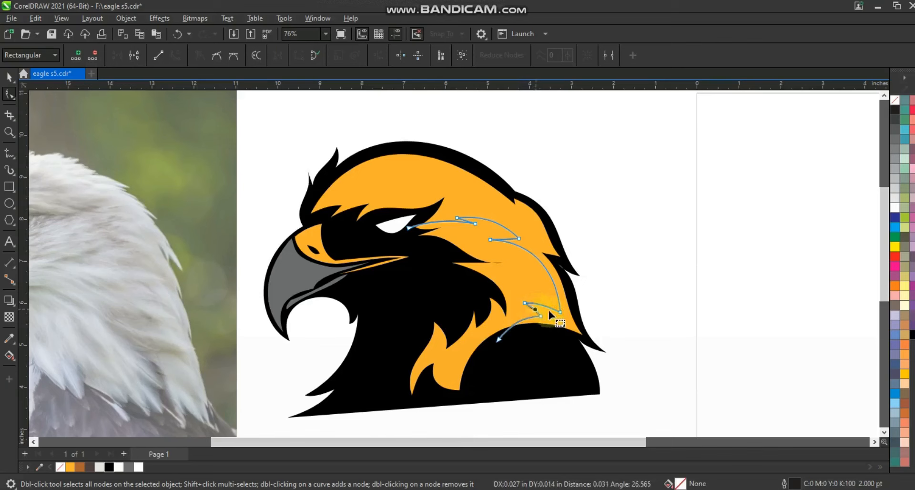
- Smart-fill the feather area below the zigzag curve, color it brown and delete the zigzag curve
left_click(15, 363)
left_click(43, 370)
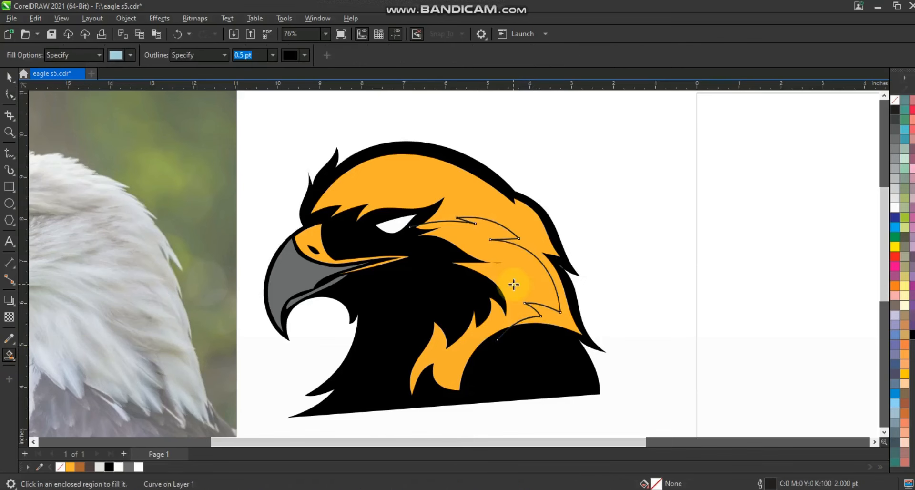
left_click(451, 273)
left_click(9, 76)
left_click(80, 467)
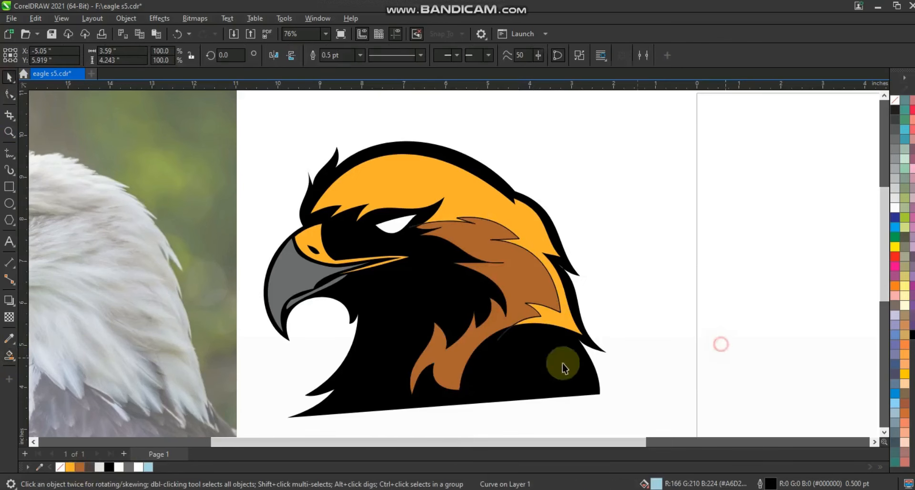
left_click(499, 340)
key("Delete")
- Draw a two-node line from the brow to the beak tip and bend it to follow the beak's outer edge
left_click(9, 153)
left_click(330, 224)
left_click(281, 344)
key("F10")
left_click(302, 291)
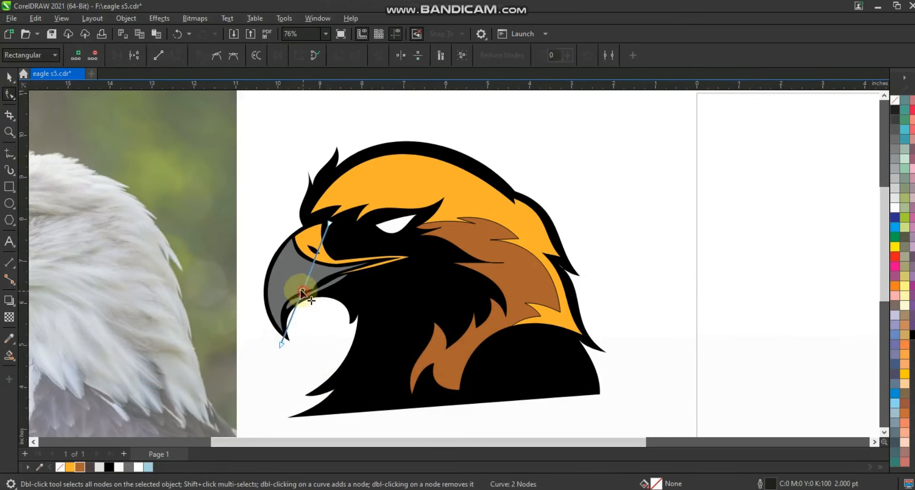
left_click_drag(281, 273, 278, 272)
left_click_drag(282, 344, 286, 342)
left_click_drag(267, 274, 252, 275)
left_click_drag(285, 242, 286, 240)
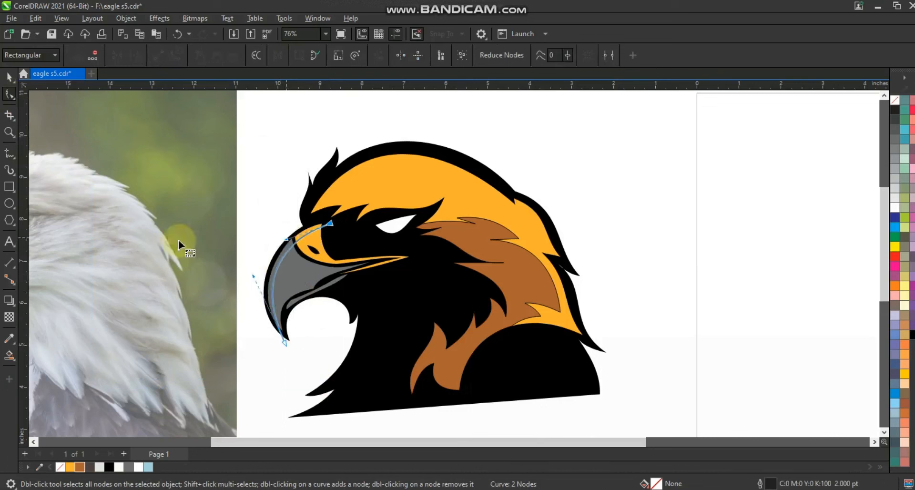
- Smart-fill the strips between the beak's outer edge and the guide curve, color them white and delete the guide curve
left_click(9, 355)
left_click(279, 256)
left_click(280, 255)
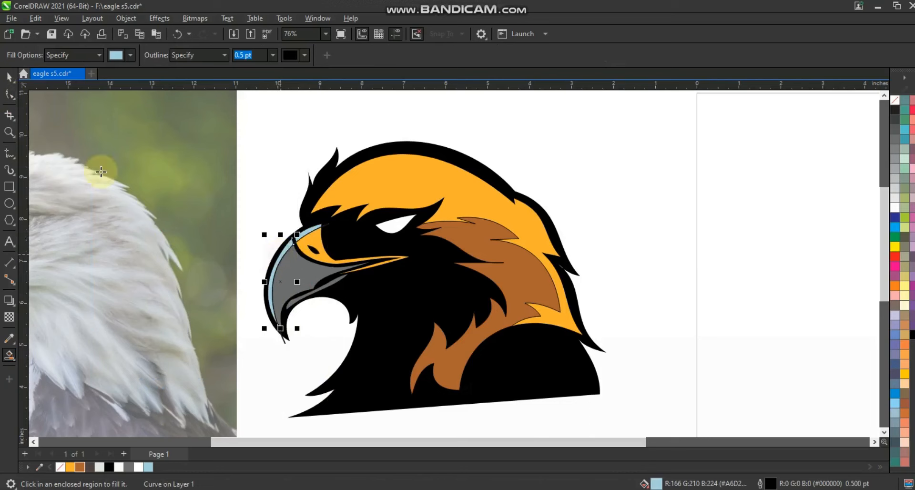
left_click(9, 77)
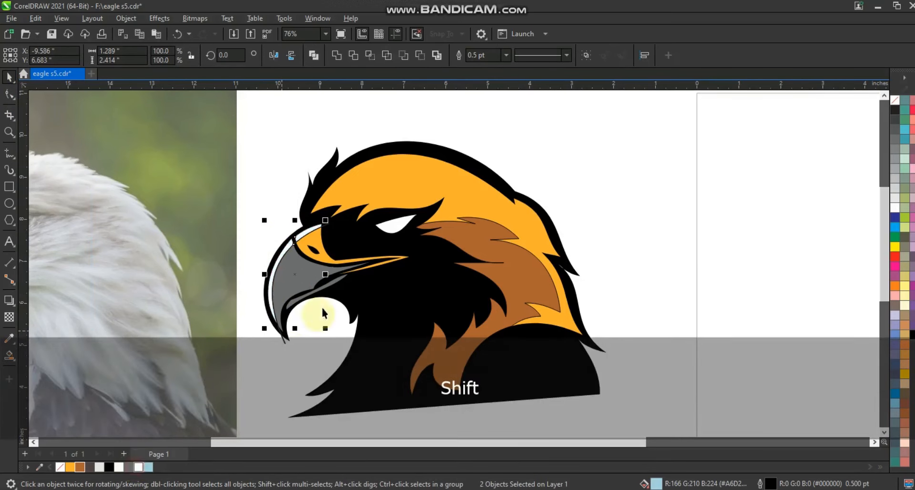
left_click(289, 352, "shift")
key("Delete")
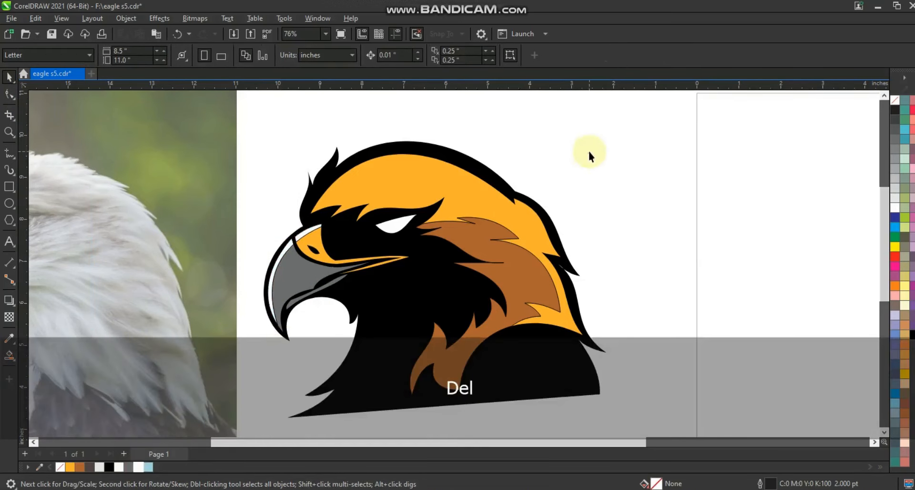
- Draw a curved highlight about 1.34 in wide along the lower beak below the mouth line and fill it white
left_click(9, 132)
left_click_drag(214, 240, 507, 345)
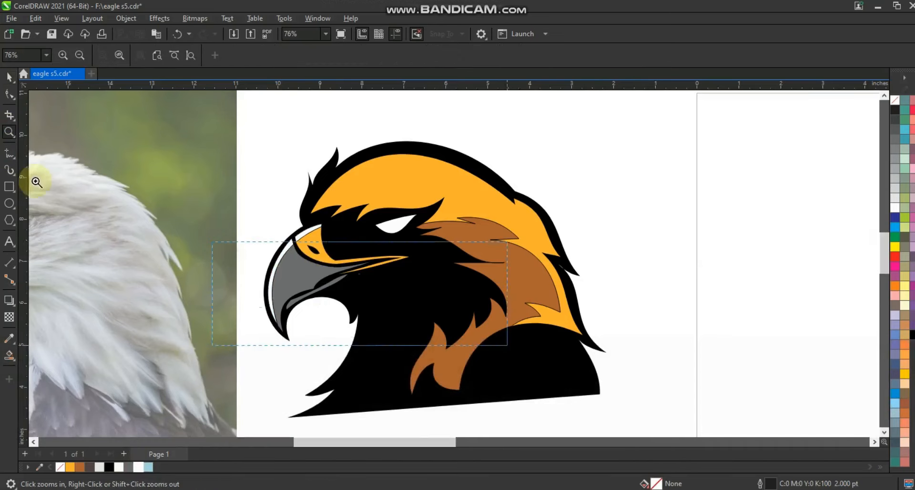
left_click(7, 153)
left_click(419, 209)
left_click(256, 290)
left_click(9, 94)
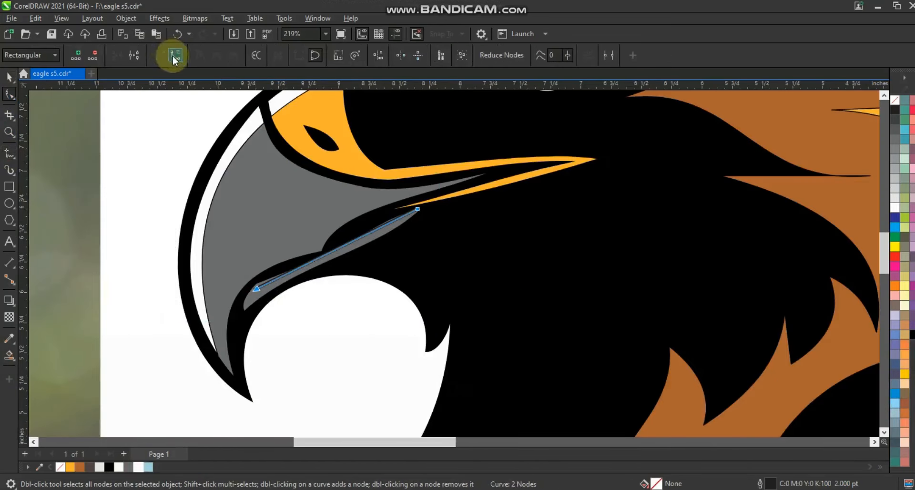
left_click_drag(361, 232, 314, 258)
left_click(10, 76)
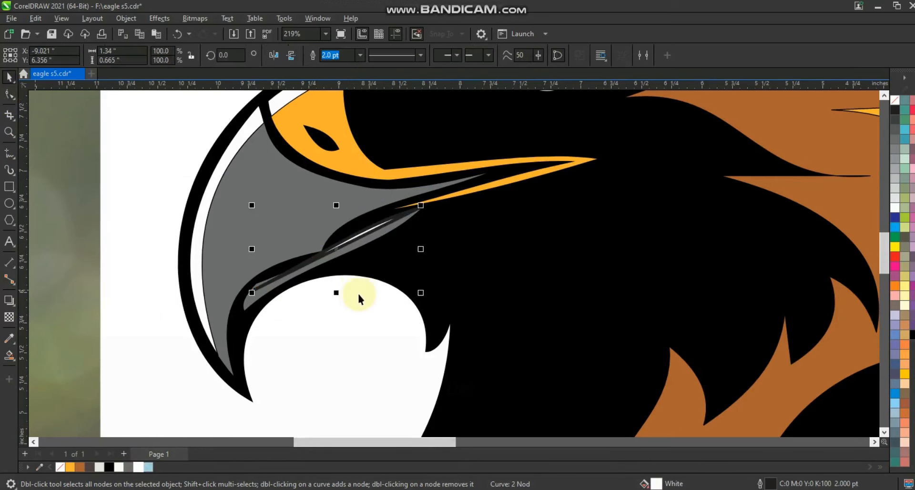
key("Escape")
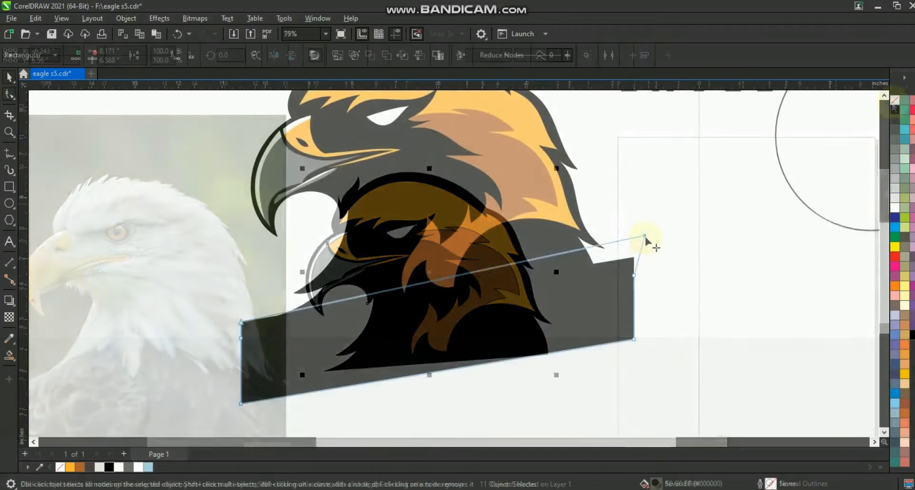
- Pull the black banner's upper-right and lower-left corners outward into pointed tips, adding a node on the left edge
left_click_drag(643, 241, 660, 254)
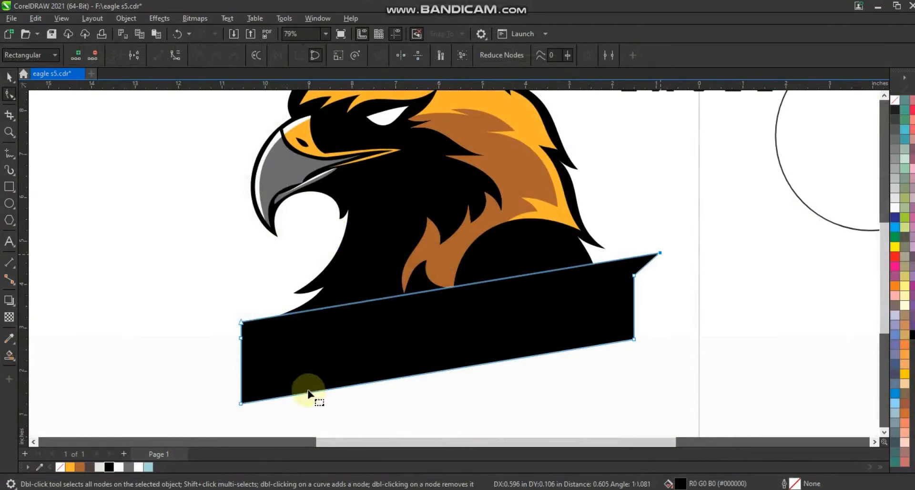
left_click(241, 396)
left_click(241, 388)
left_click_drag(241, 403, 211, 408)
left_click(9, 78)
left_click(181, 247)
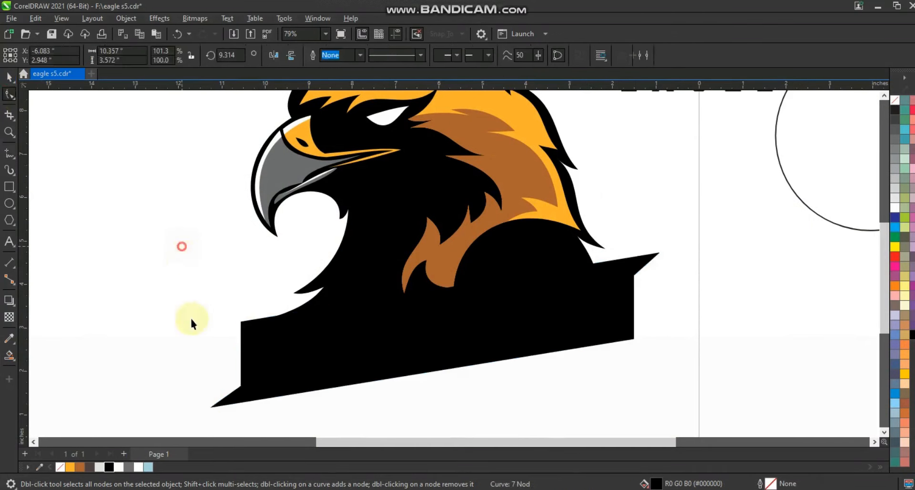
- Delete the leftover circle, then place the EAGLE text on the banner in white, in front of everything
scroll(211, 309, "down", 1)
key("Escape")
left_click(455, 190)
left_click(516, 215)
key("Delete")
left_click_drag(465, 195, 313, 328)
left_click(896, 207)
key("shift+Page_Up")
- Enlarge the EAGLE text and slant it to match the banner's slope
left_click_drag(336, 314, 378, 286)
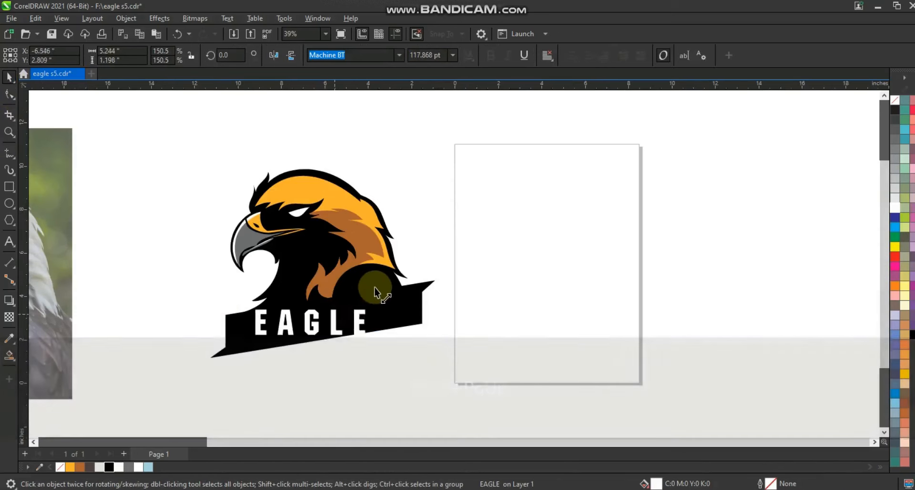
left_click(364, 317)
left_click_drag(379, 330, 378, 331)
left_click(370, 304)
left_click_drag(390, 296, 329, 318)
left_click(330, 318)
left_click_drag(307, 350, 299, 353)
- Convert the EAGLE text to curves and stretch it to about 8 in wide across the banner
key("ctrl")
key("ctrl+q")
left_click_drag(378, 317, 415, 324)
left_click(247, 322)
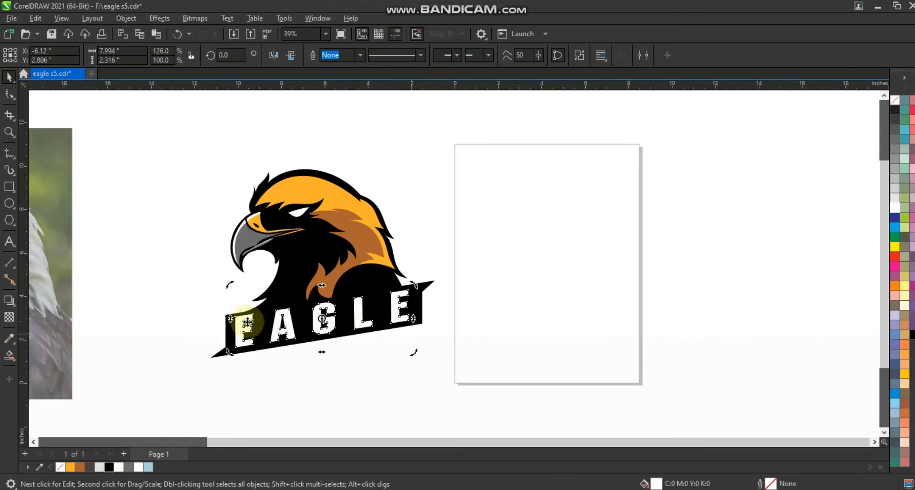
left_click_drag(231, 321, 233, 325)
- Weld the black banner and the black head silhouette into one shape
left_click(423, 288)
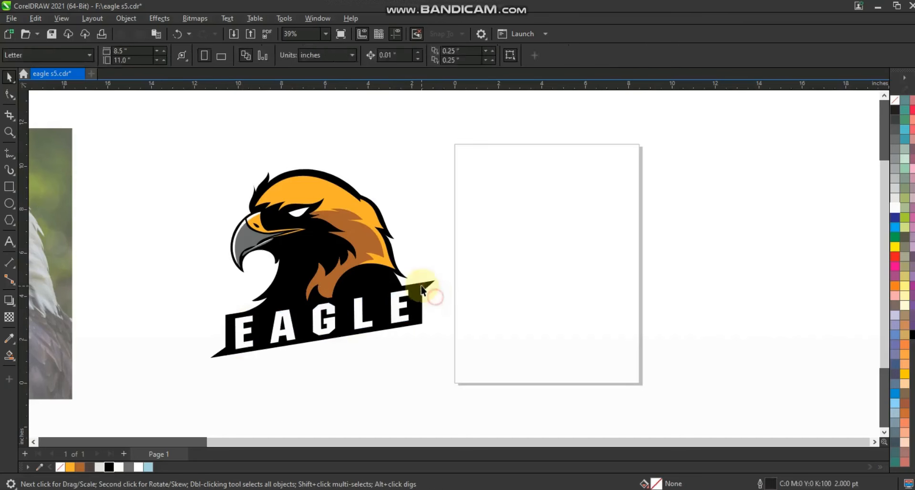
left_click(384, 284, "shift")
left_click(336, 56)
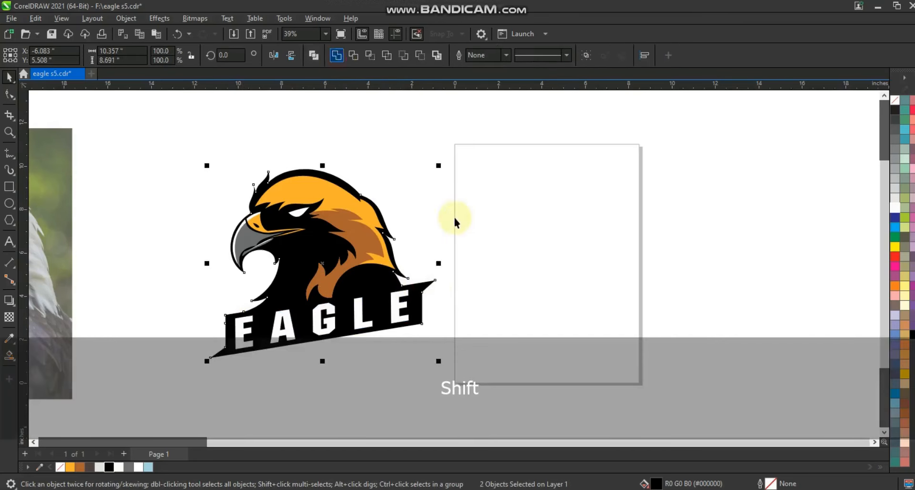
left_click(359, 102)
- Draw a background square about 14.5 in wide around the logo, fill it black and send it to the back
left_click(9, 186)
mouse_move(134, 104)
left_mouse_down()
mouse_move(386, 400)
mouse_move(416, 422)
left_mouse_up()
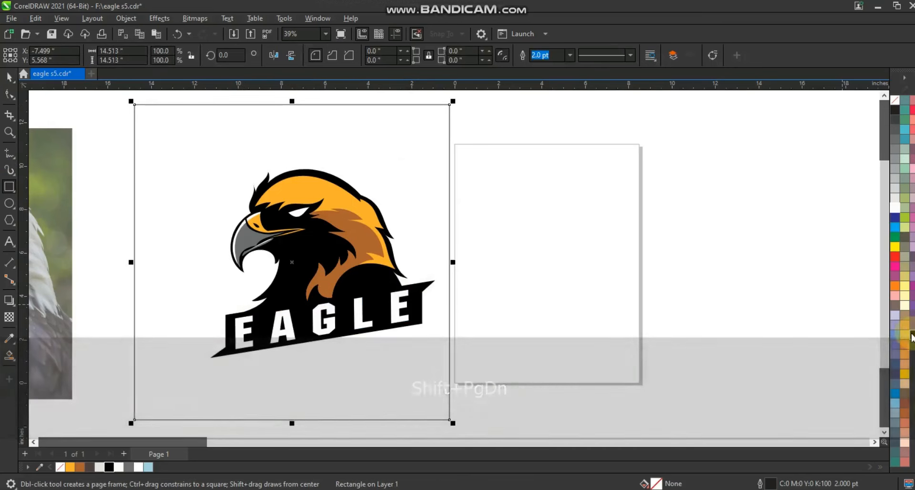
left_click(912, 335)
key("shift+Page_Down")
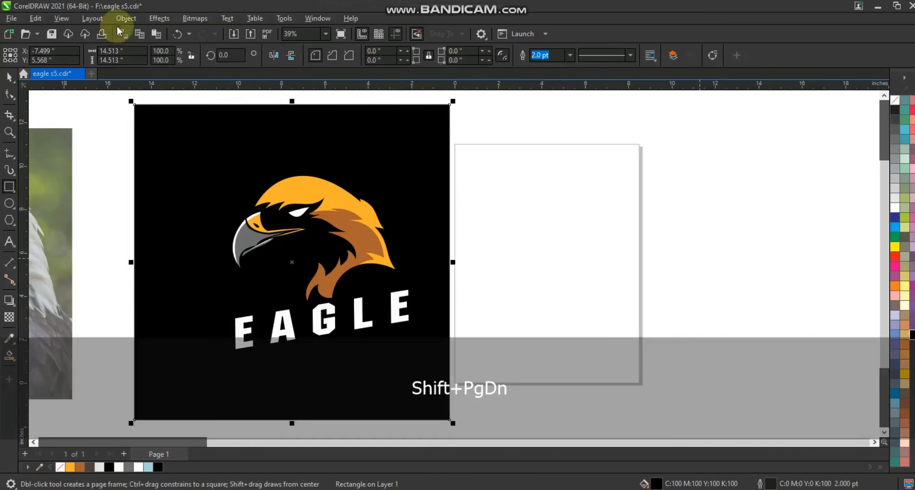
- Recolor the background square brown and shift it sideways so the logo sits centered on it
left_click(7, 77)
key("ctrl+z")
left_click(895, 139)
left_click_drag(411, 342, 440, 342)
left_click(501, 335)
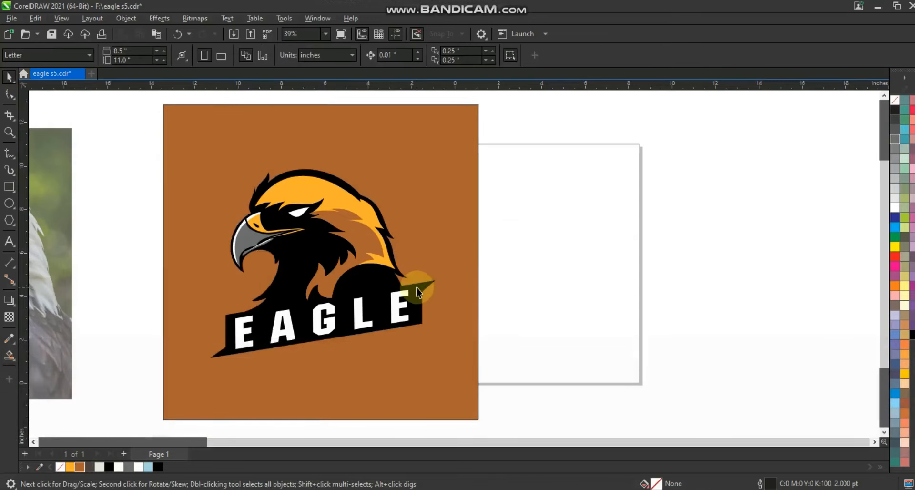
- Give the welded black shape a 4.0 pt white outline placed behind its fill
left_click(410, 276)
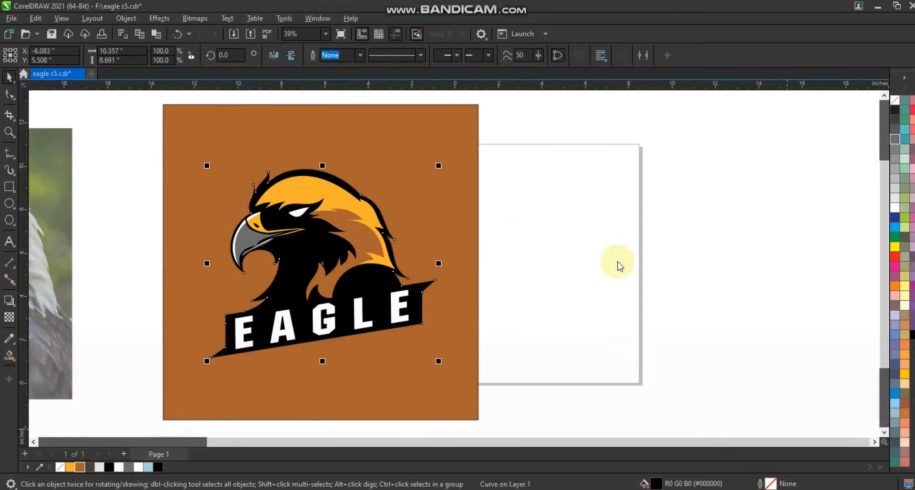
key("F12")
left_click(405, 185)
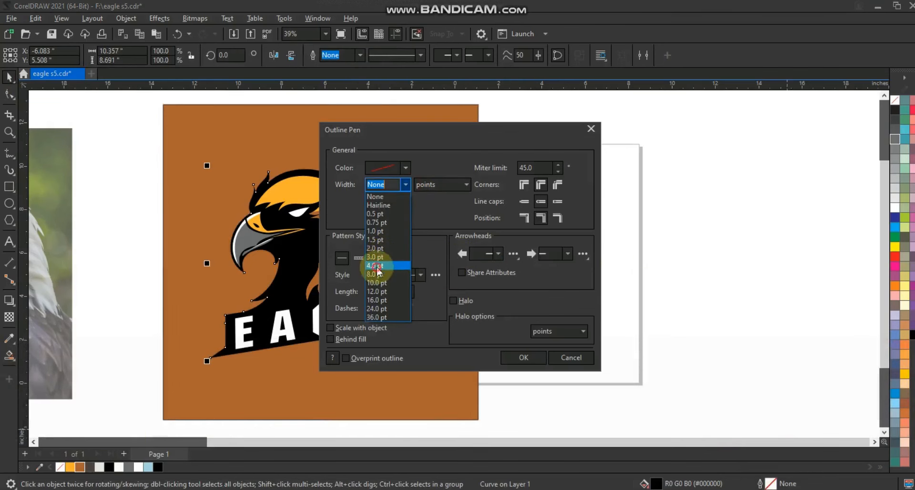
left_click(375, 266)
left_click(330, 339)
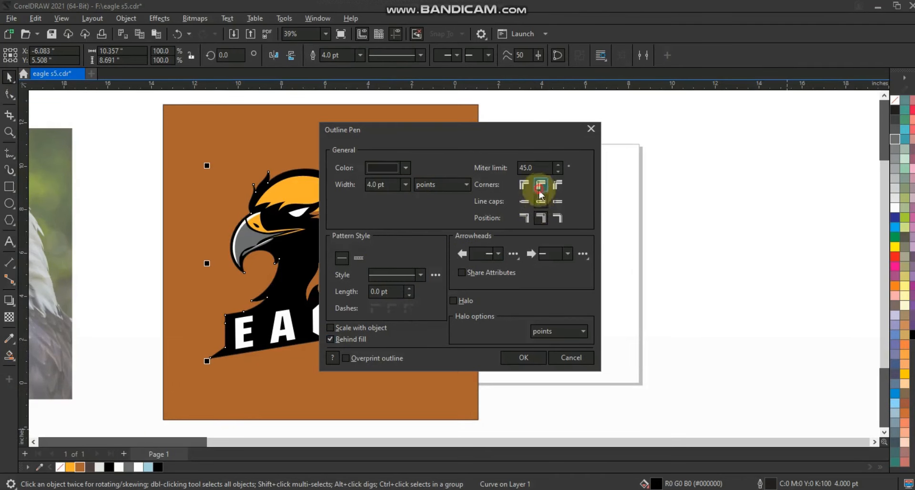
left_click(512, 360)
right_click(895, 208)
left_click(864, 218)
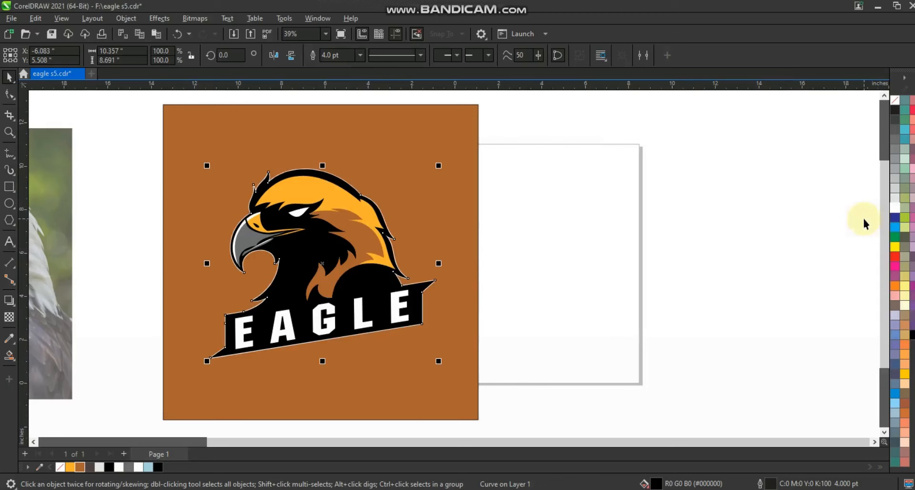
- Thicken the white outline around the welded black shape
left_click(360, 55)
left_click(332, 130)
left_click(361, 55)
left_click(336, 138)
left_click(528, 177)
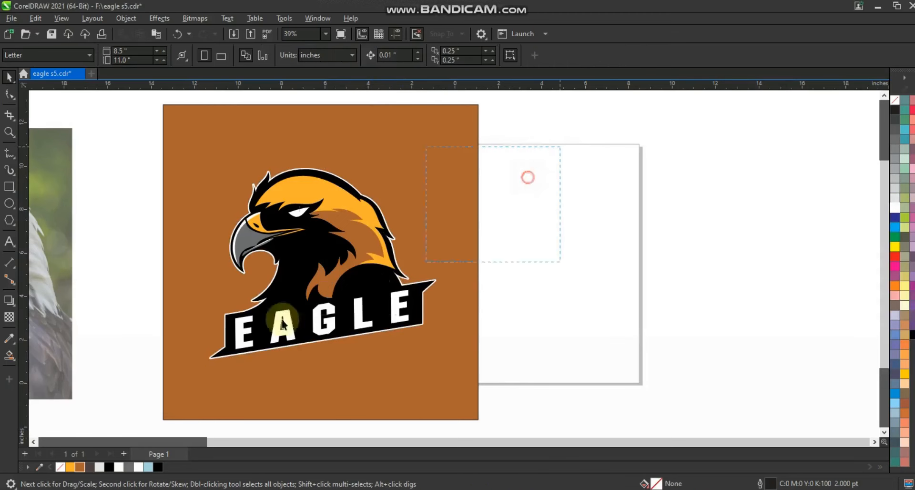
- Select the whole eagle logo and scale it to about 96% around its center
left_click_drag(189, 370, 189, 370)
left_click_drag(437, 165, 432, 172)
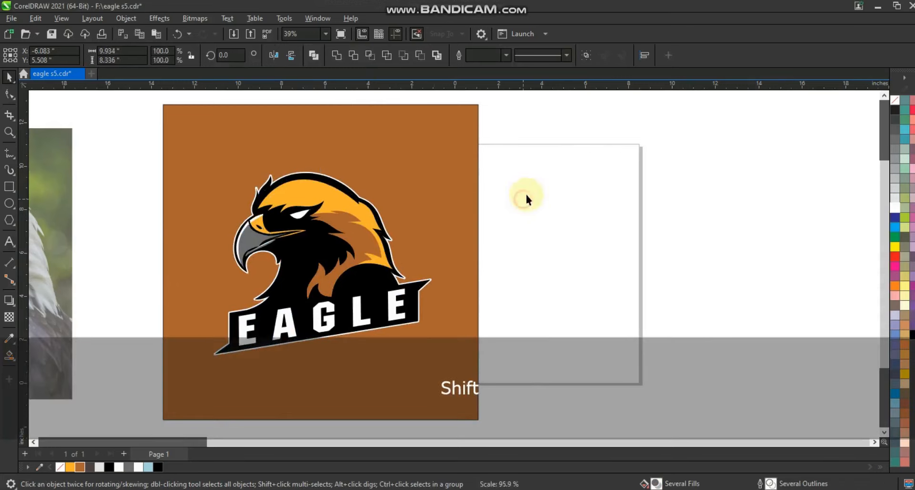
key("Escape")
- Move the reference photo closer to the brown square and make it fully opaque
scroll(473, 209, "down", 1)
left_click_drag(241, 235, 269, 227)
left_click(9, 317)
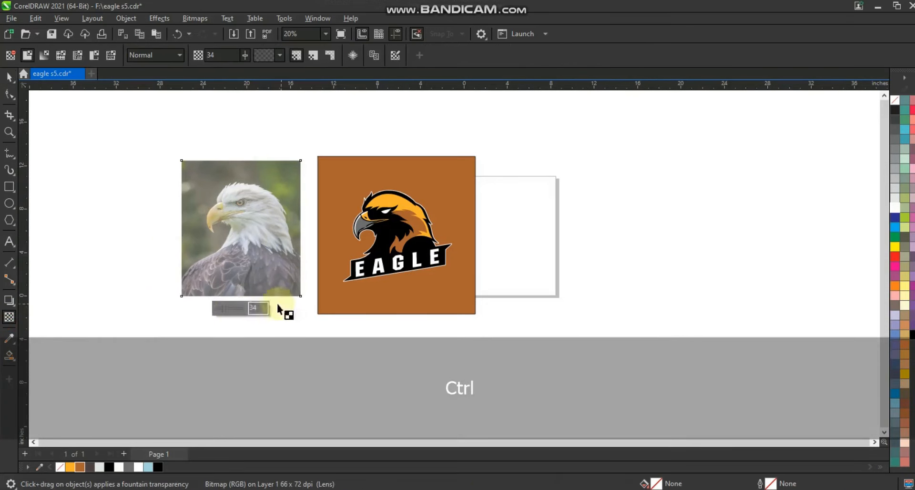
left_click_drag(226, 312, 198, 314)
- Frame the reference photo and the finished logo side by side and view them in full-screen preview
left_click(9, 80)
left_click_drag(127, 124, 528, 320)
key("F4")
key("Escape")
key("F9")
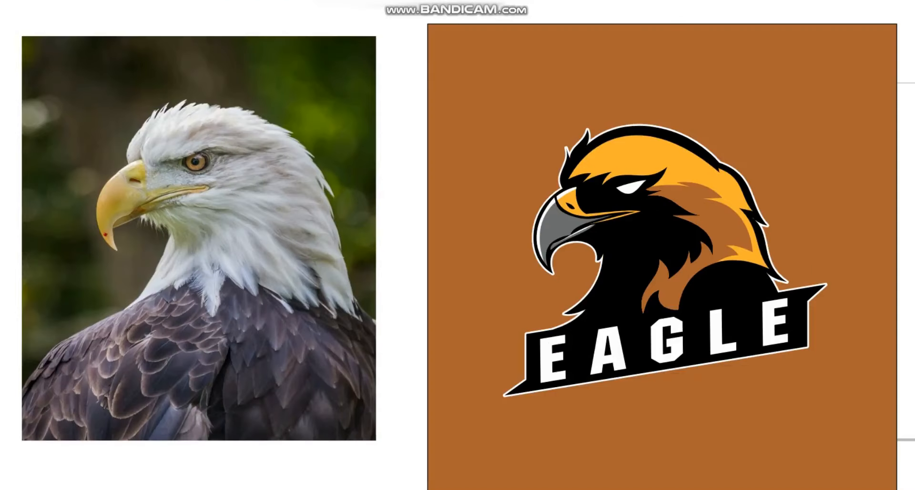